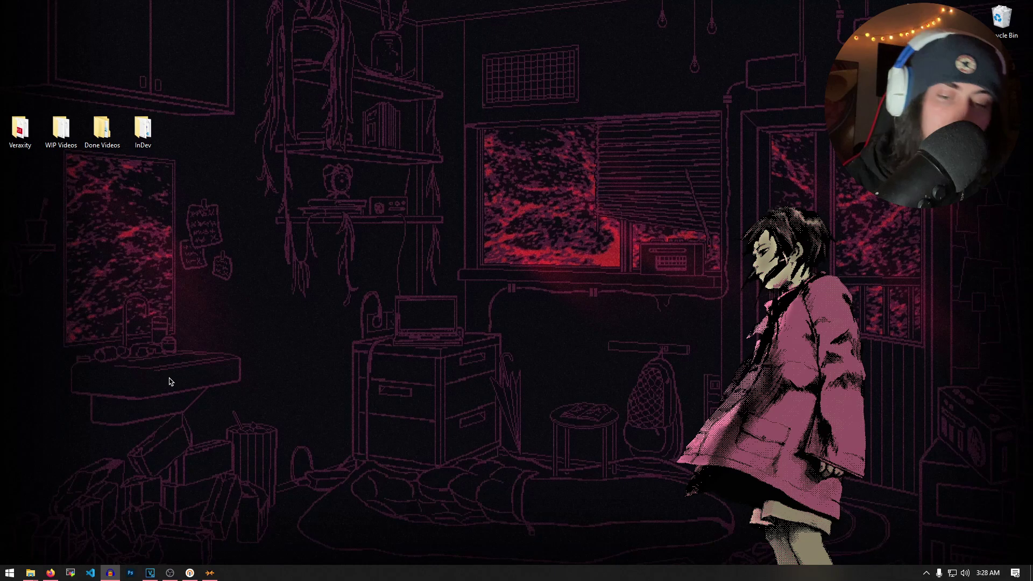
Step: Launch Chrome on pollo.ai with Win+R and maximize the browser window
key(super+r)
key(Return)
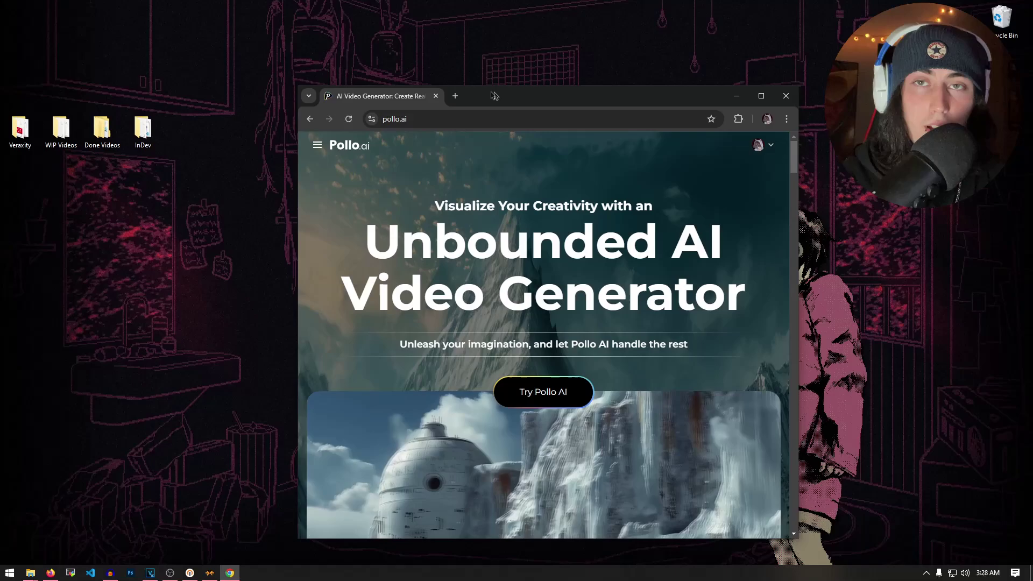
drag(494, 95, 500, 1)
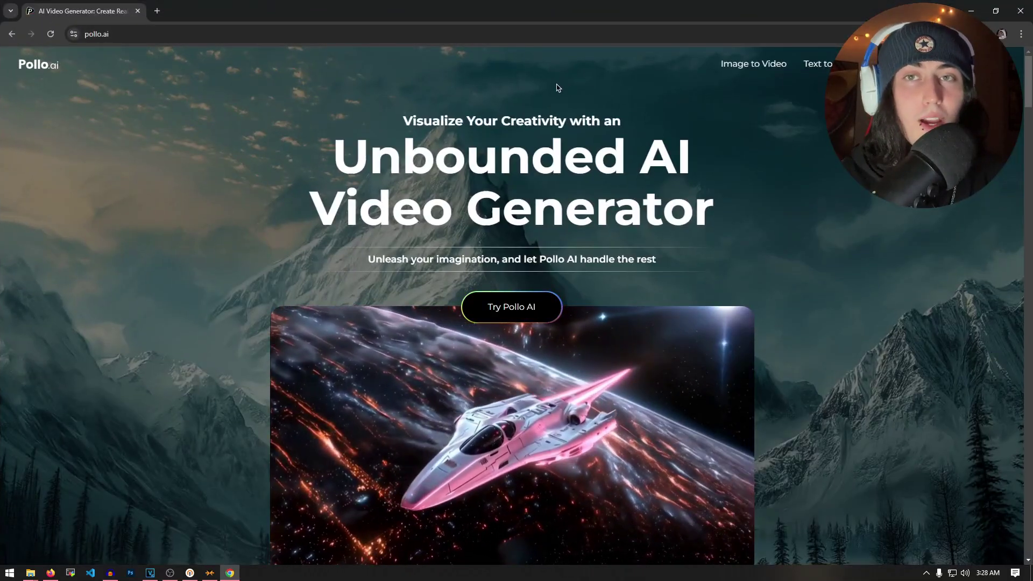
scroll(645, 150, down, 2)
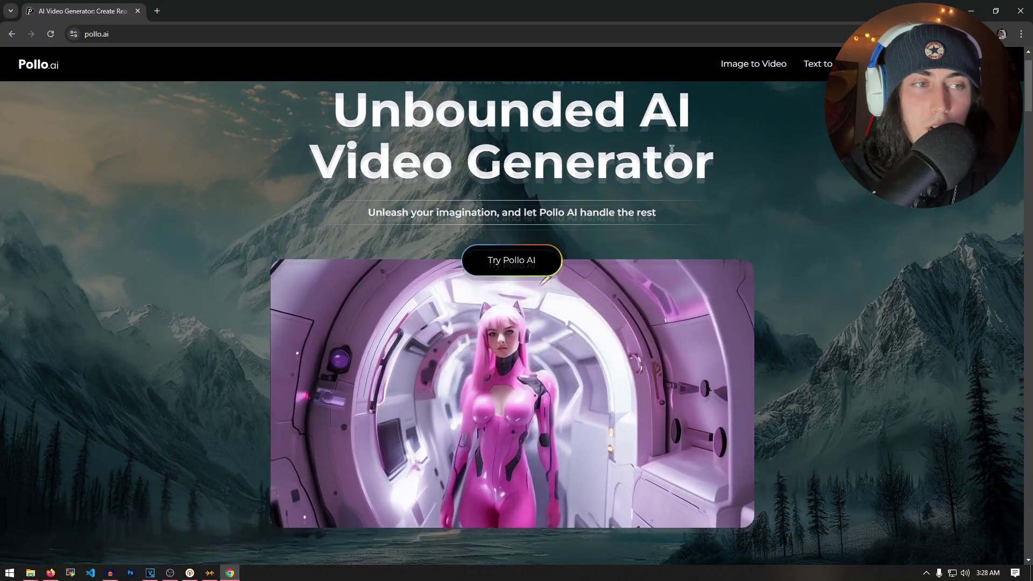
scroll(709, 198, up, 2)
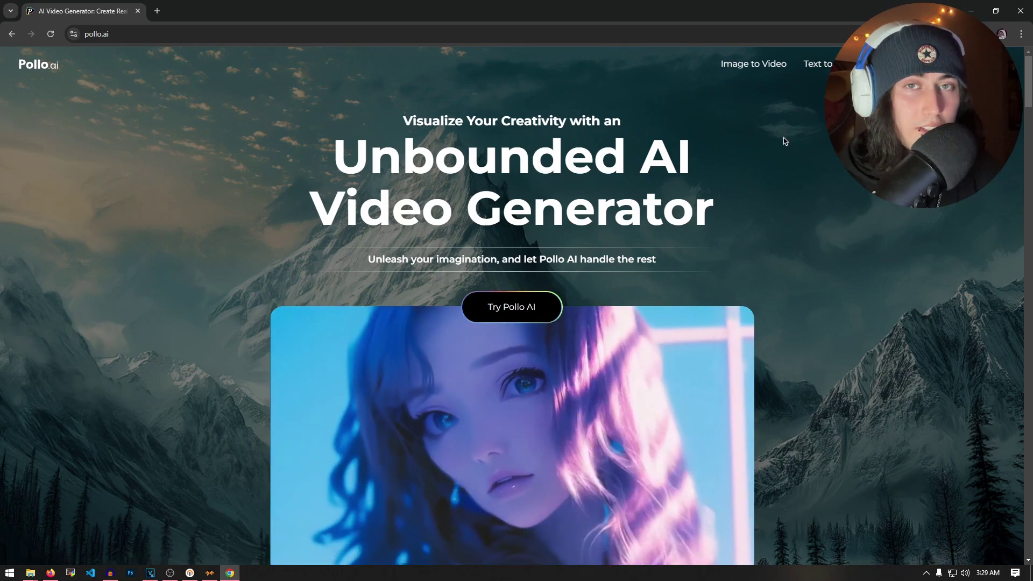
Step: Enter Pollo AI and flip between the Templates, Image to Video and Text to Video pages
click(518, 305)
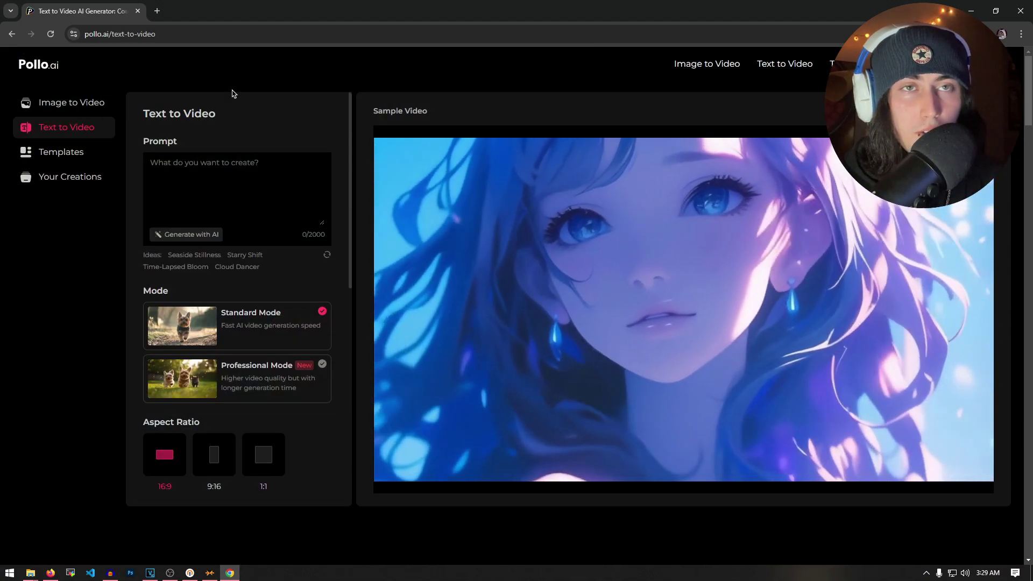
click(78, 152)
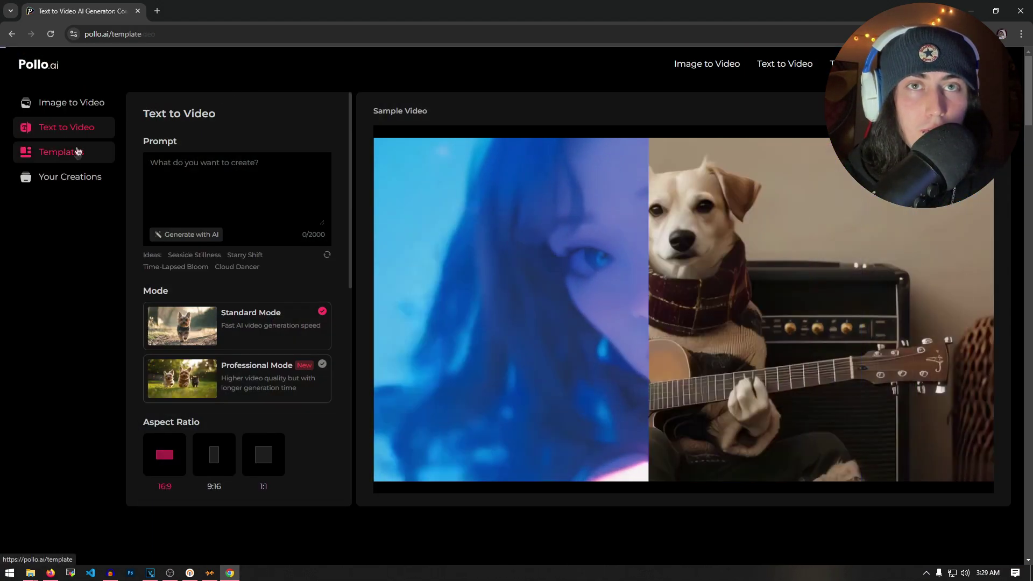
click(85, 105)
click(100, 127)
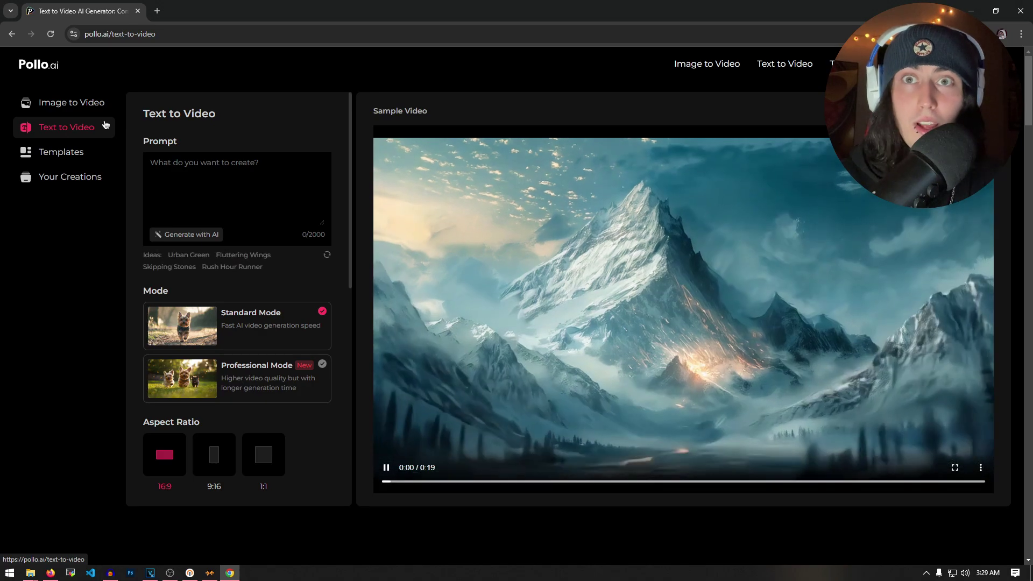
click(74, 107)
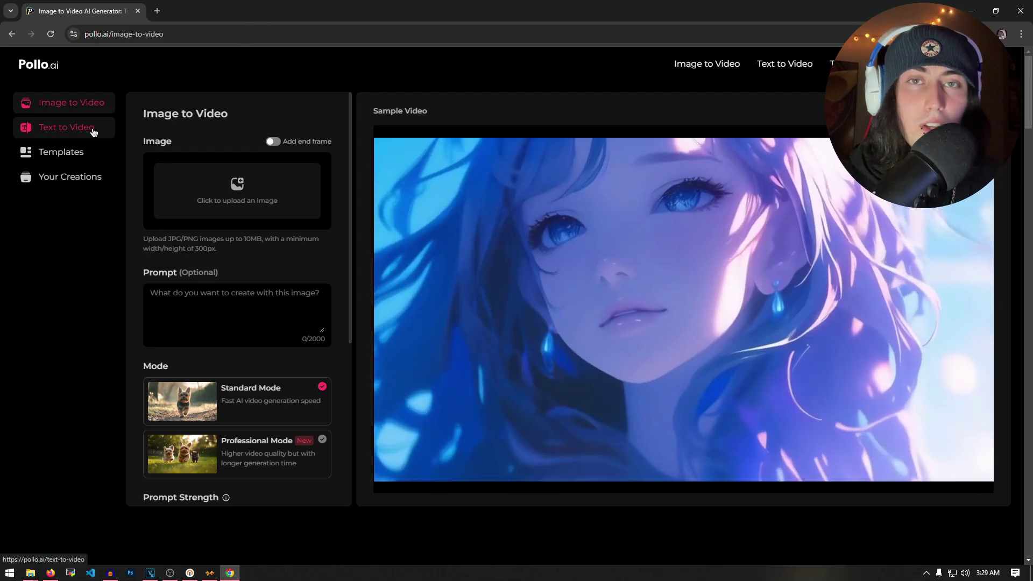
click(92, 131)
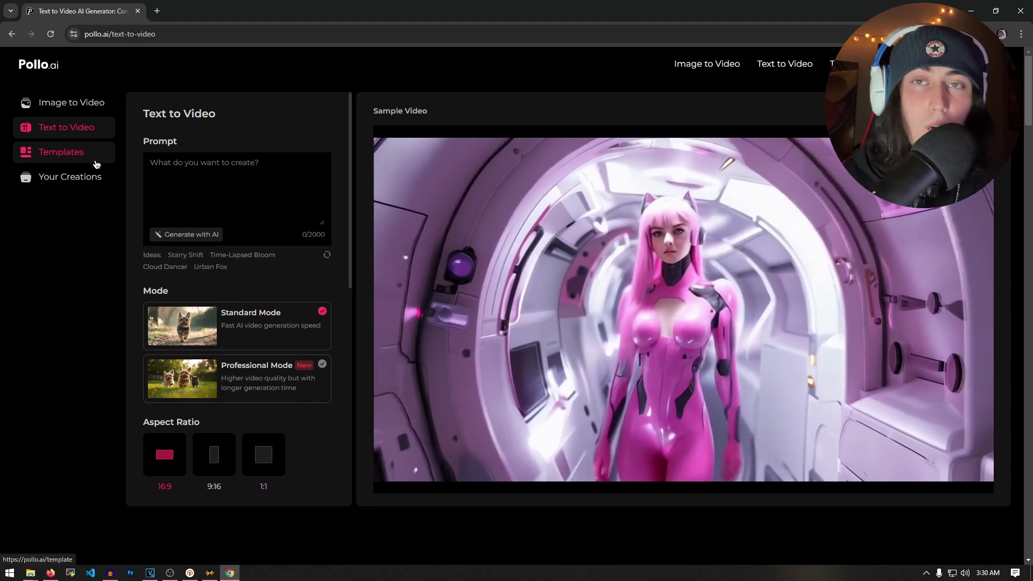
Step: Look over the Templates gallery, then open the empty Your Creations page
click(96, 163)
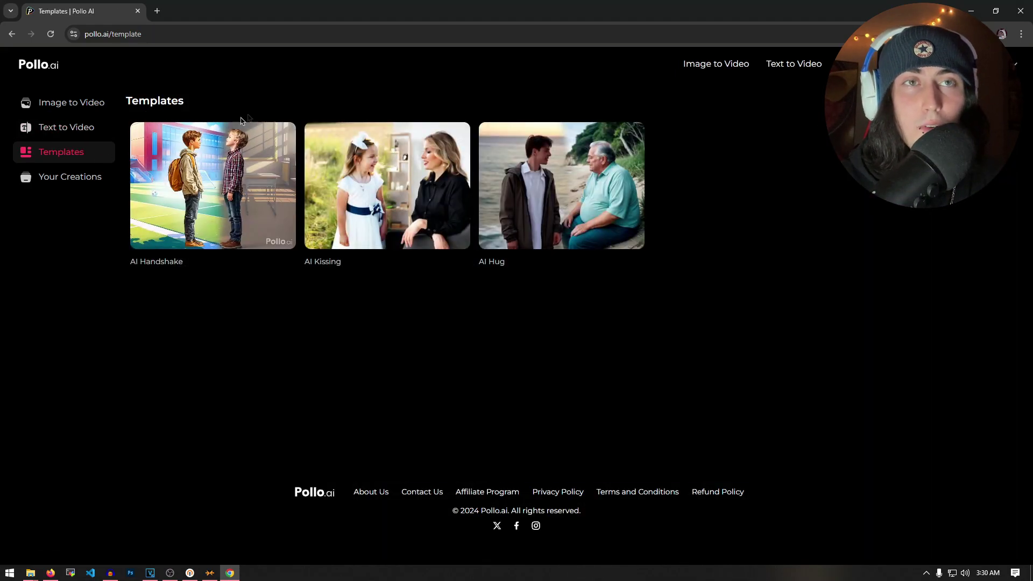
mouse_move(385, 171)
mouse_move(585, 185)
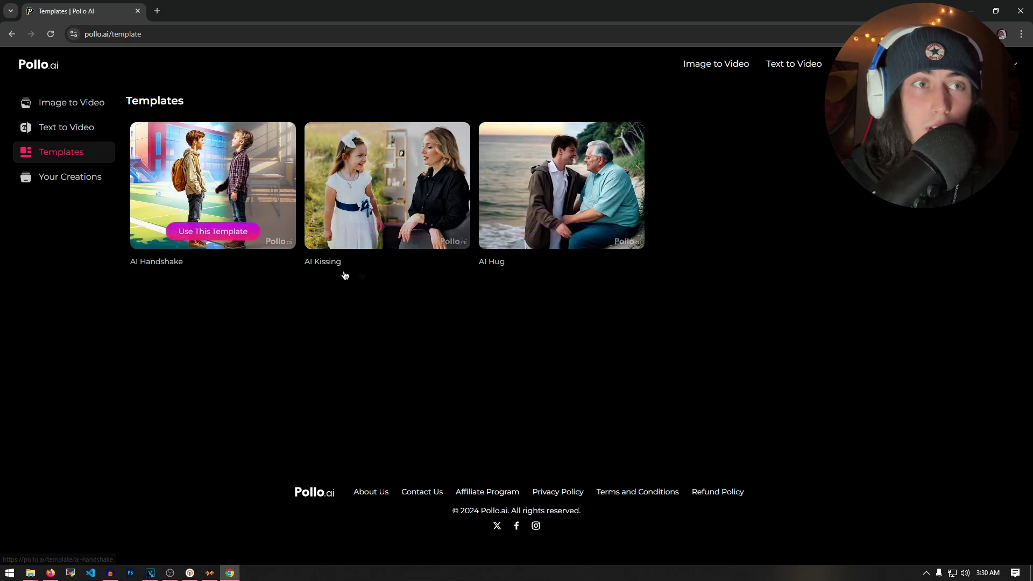
click(95, 185)
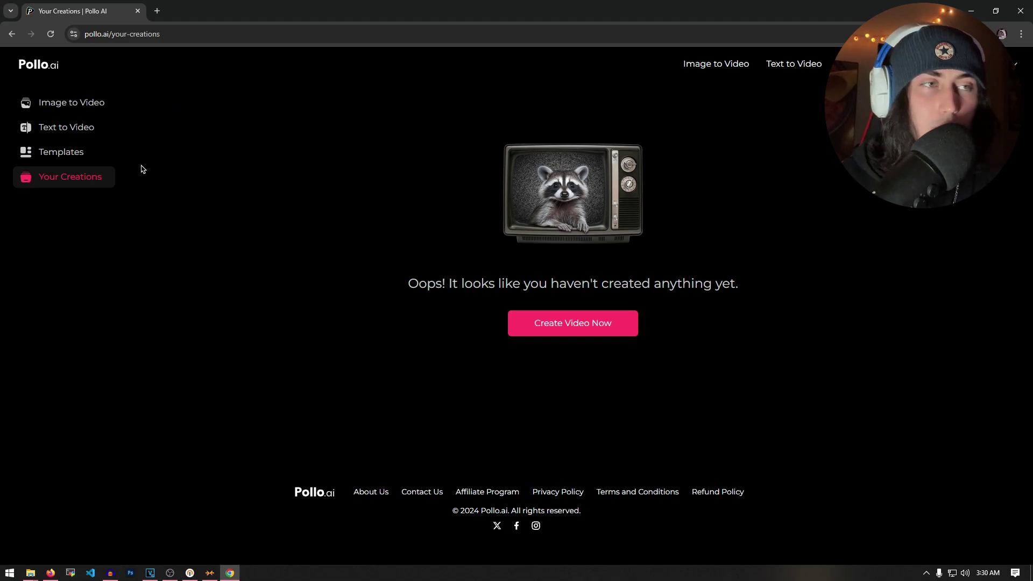
Step: Go to Image to Video, shrink Chrome, and preview hank.jpg in Photos before closing it
click(89, 103)
drag(359, 8, 488, 32)
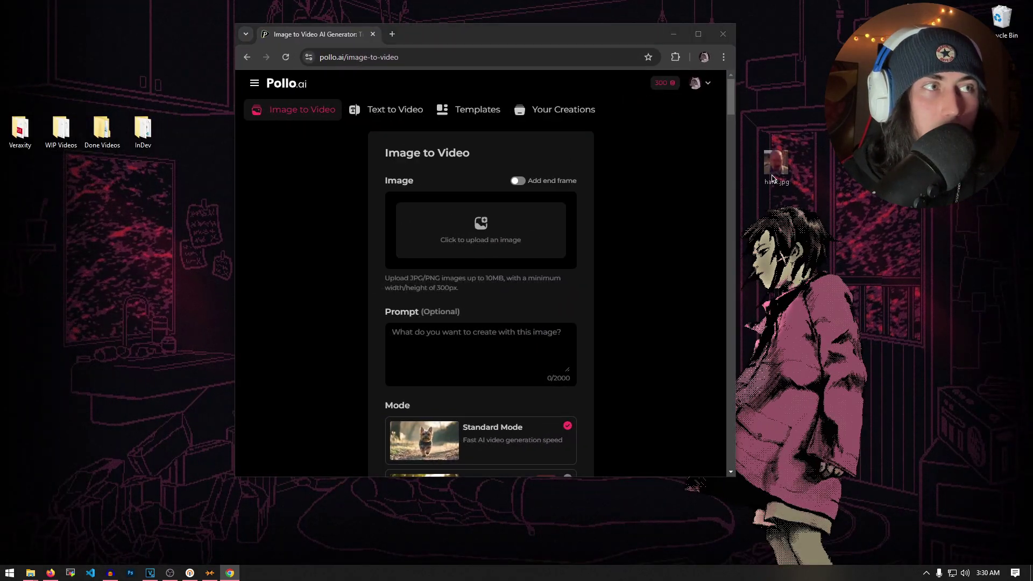
drag(772, 178, 789, 205)
double_click(797, 185)
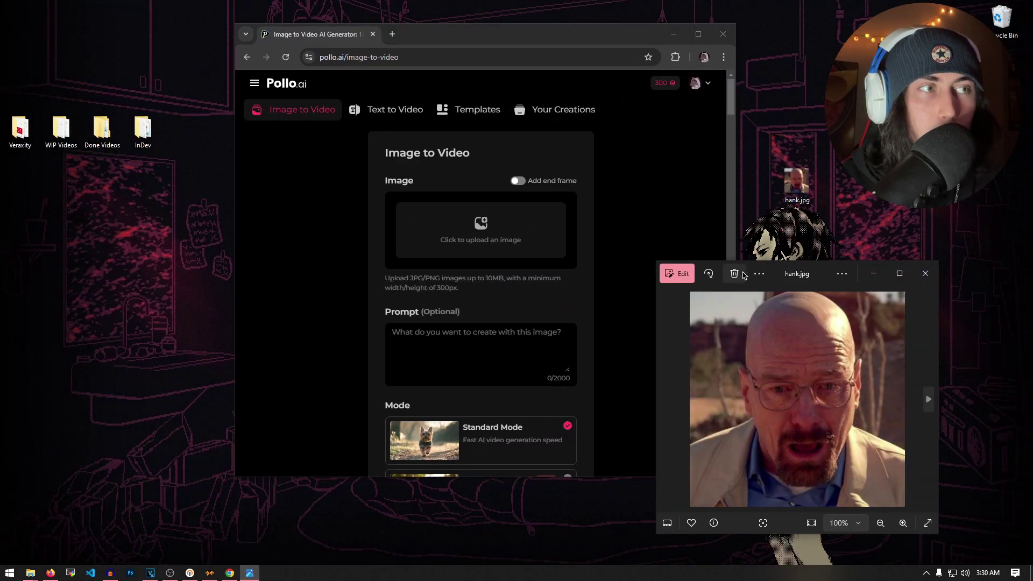
drag(818, 274, 583, 184)
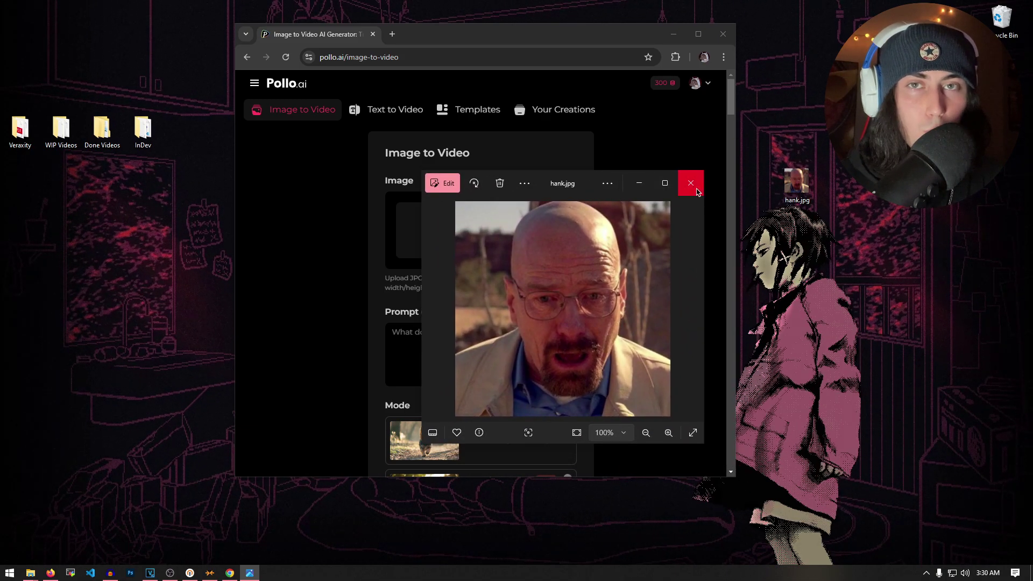
click(691, 183)
drag(586, 40, 584, 37)
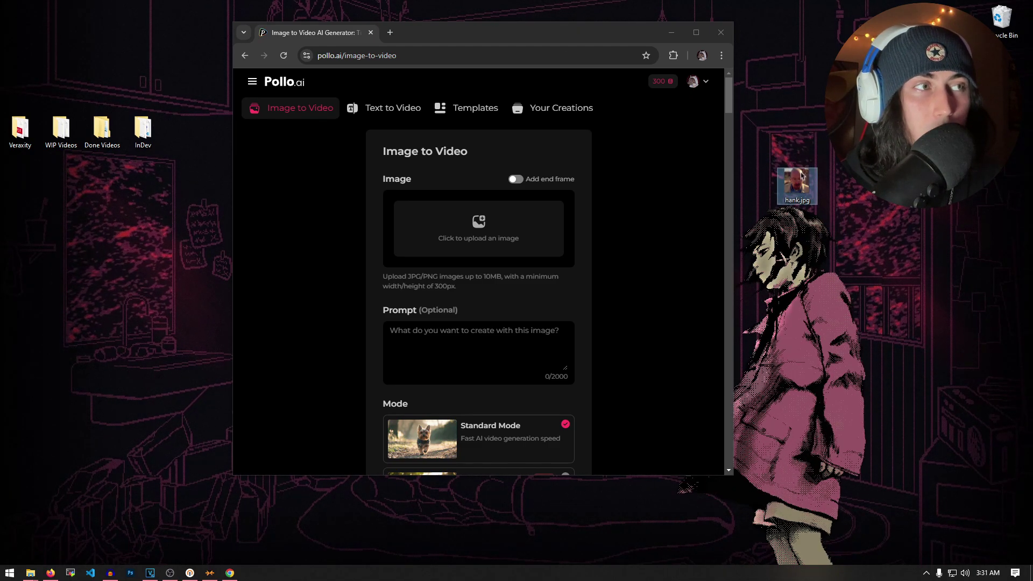
Step: Upload hank.jpg as the source image and maximize the browser
drag(805, 153, 485, 228)
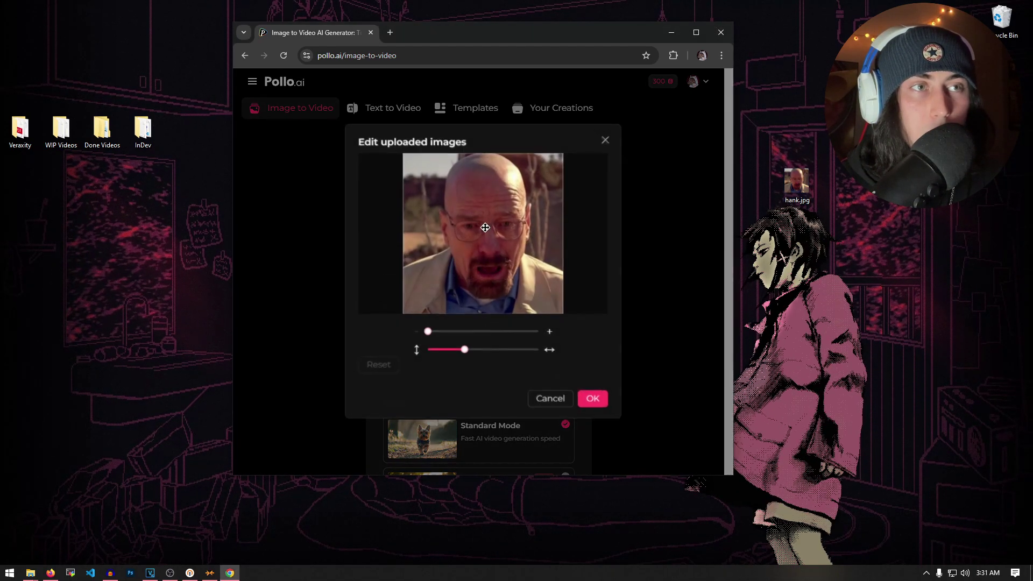
mouse_move(428, 331)
mouse_down()
mouse_move(484, 332)
mouse_move(407, 335)
mouse_up()
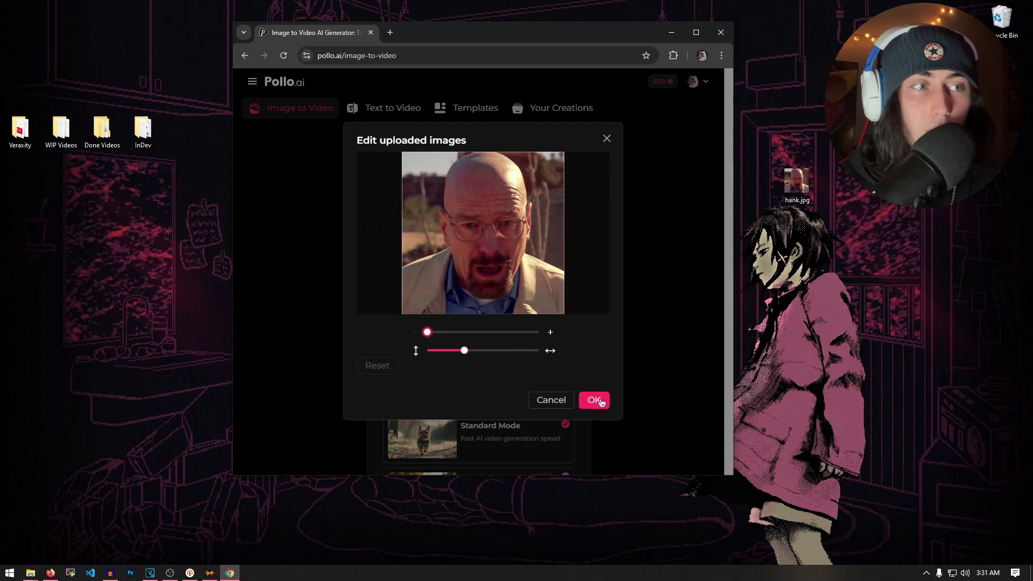
click(602, 401)
key(super+Up)
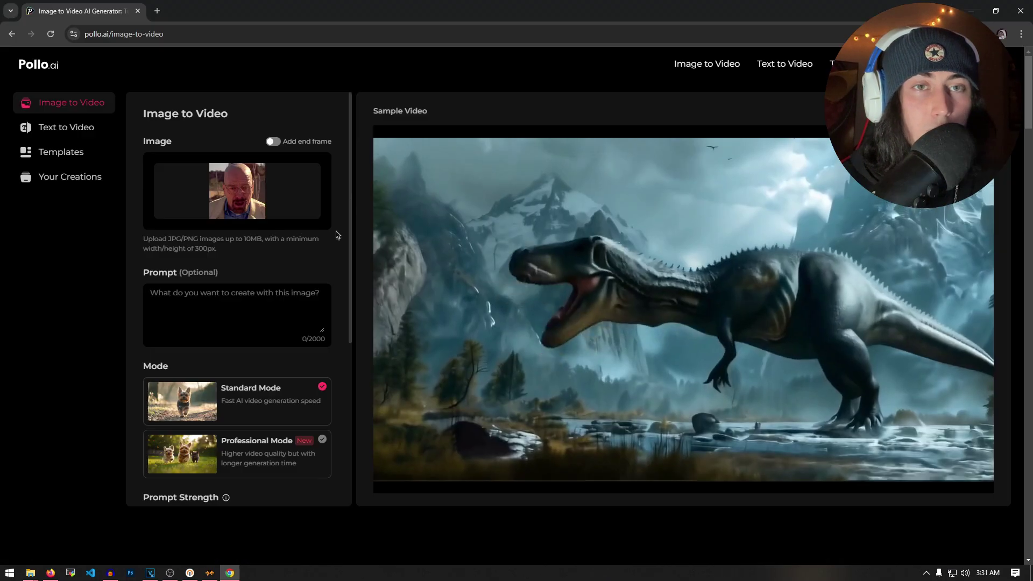
Step: Enter the prompt 'make this man eat spaghetti with his hands'
click(213, 304)
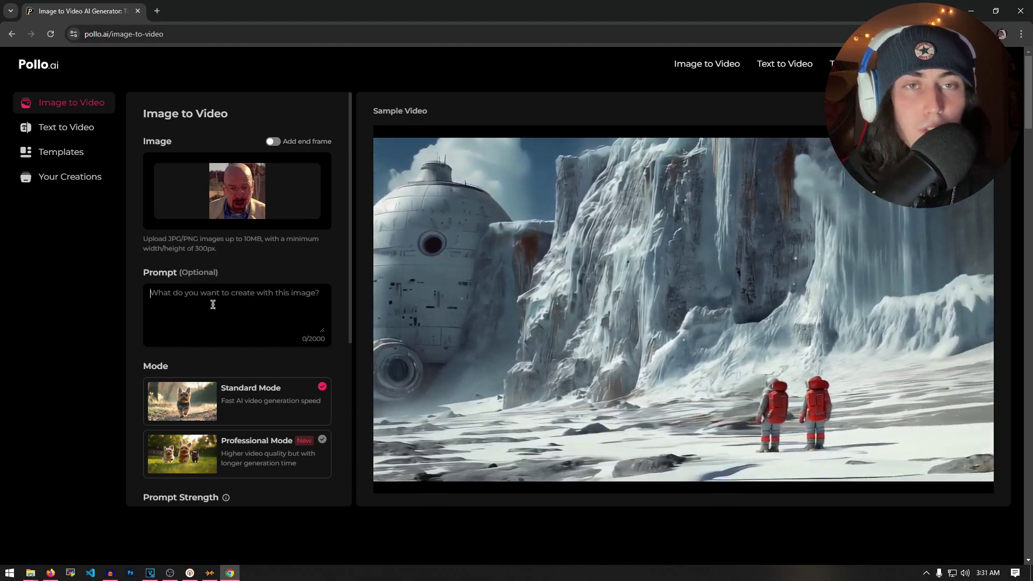
text(make this)
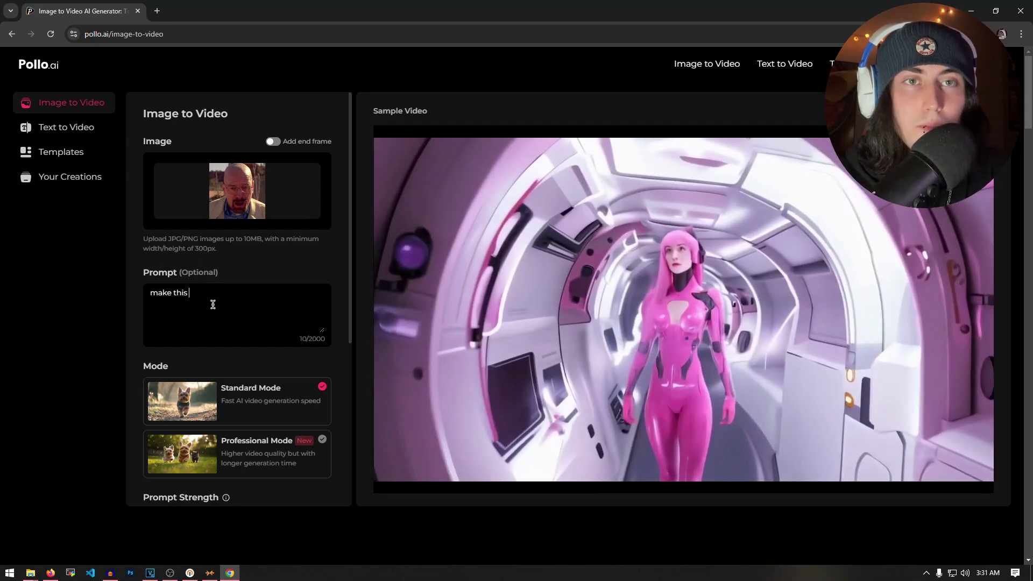
text( man eat spaghetti wi)
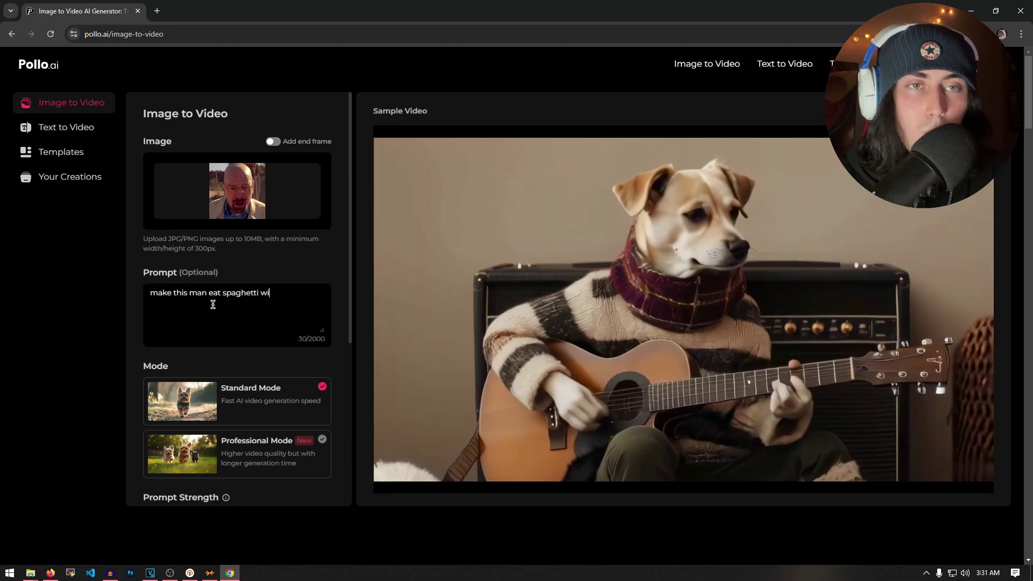
text(th his hands)
scroll(210, 301, down, 3)
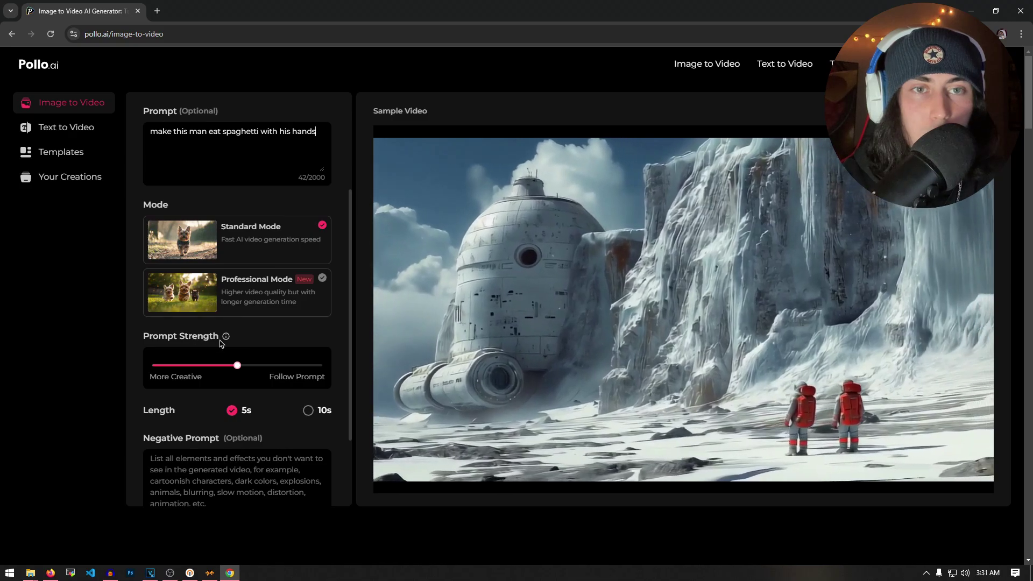
Step: Set Prompt Strength to Follow Prompt (100%)
drag(237, 367, 322, 368)
scroll(283, 237, up, 3)
scroll(215, 339, down, 3)
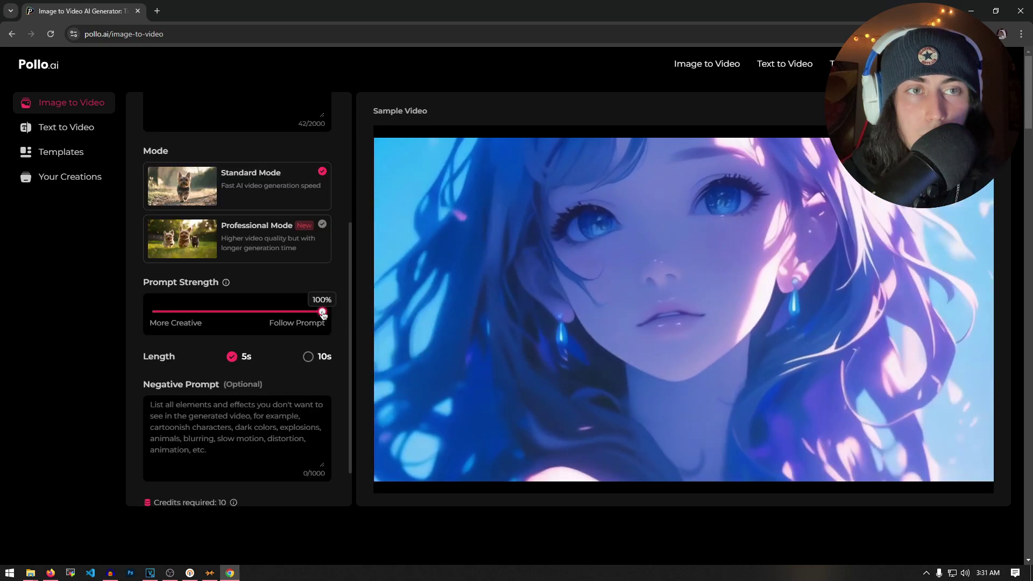
drag(273, 324, 341, 329)
click(326, 329)
scroll(189, 292, down, 1)
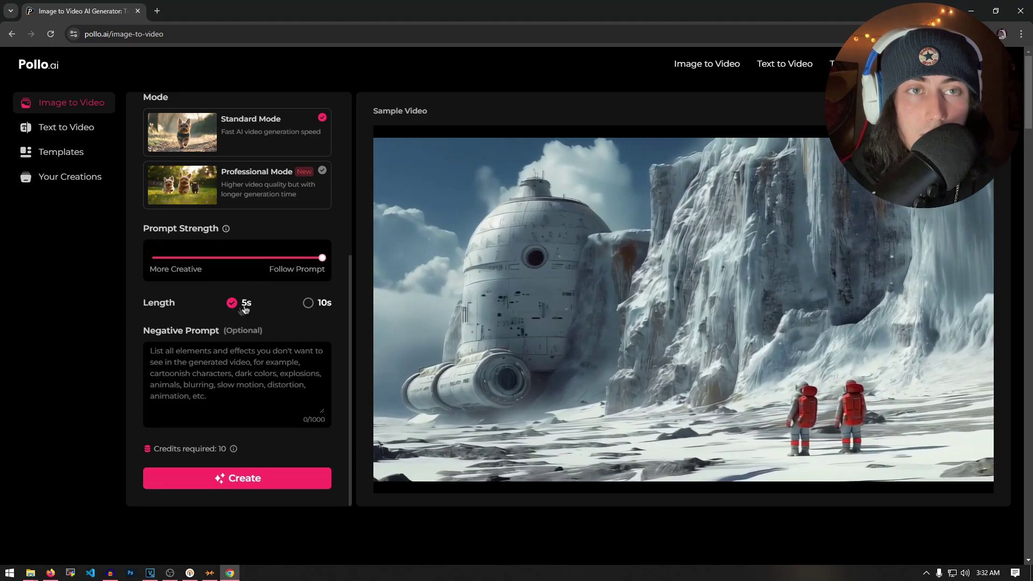
Step: Choose a 10s video length and start generating the spaghetti video
click(309, 304)
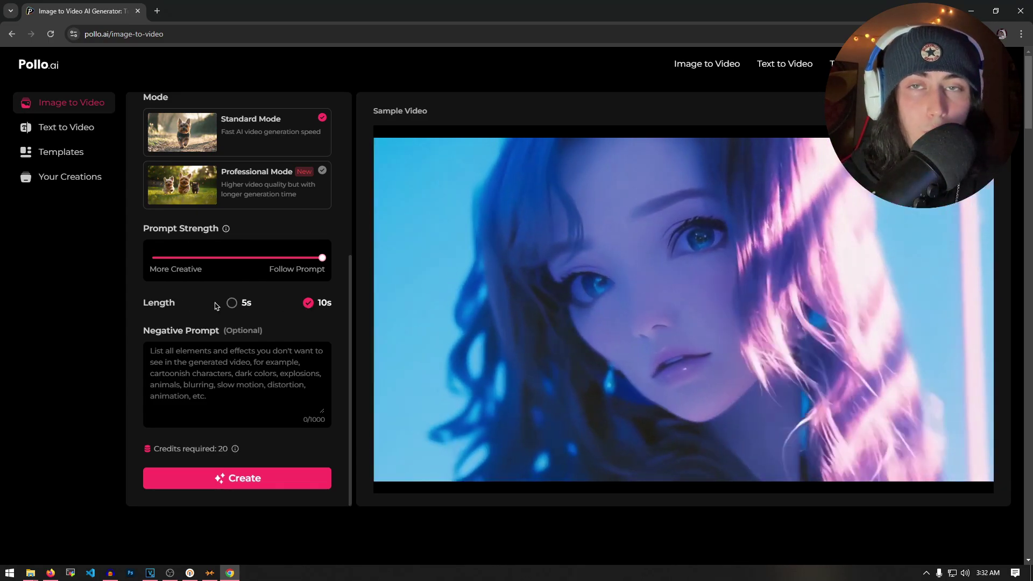
drag(143, 330, 217, 330)
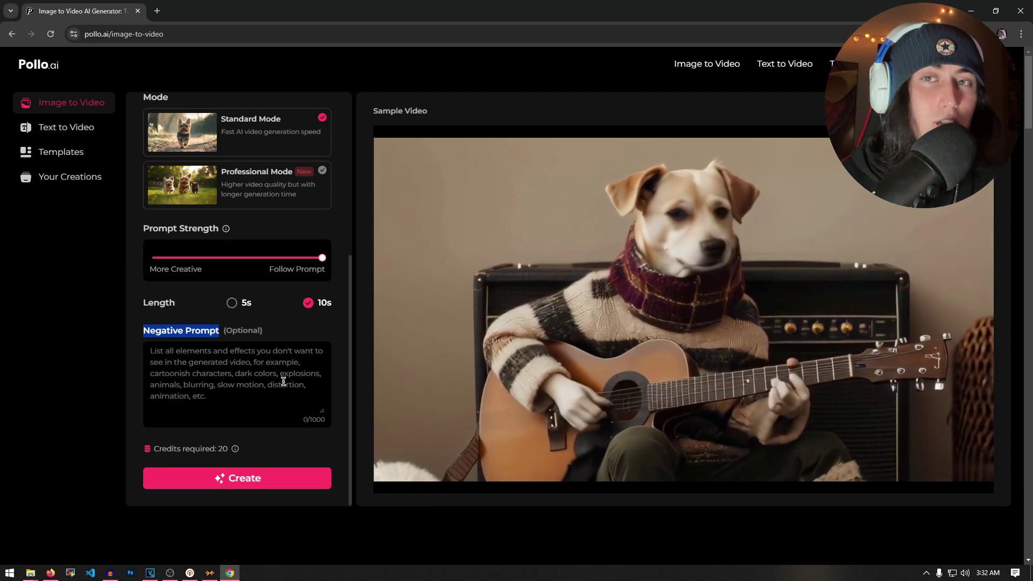
scroll(281, 317, up, 4)
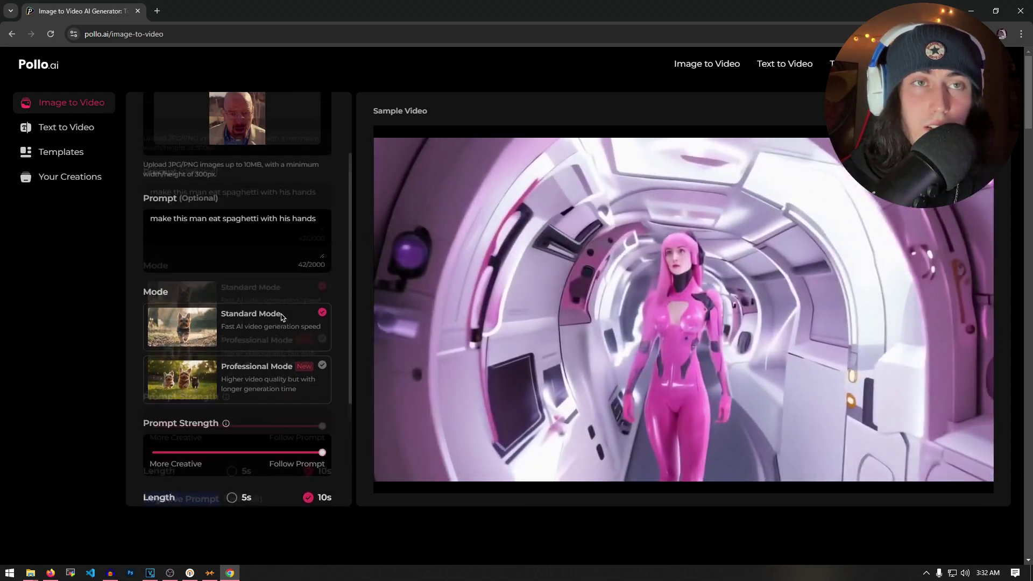
scroll(260, 228, down, 5)
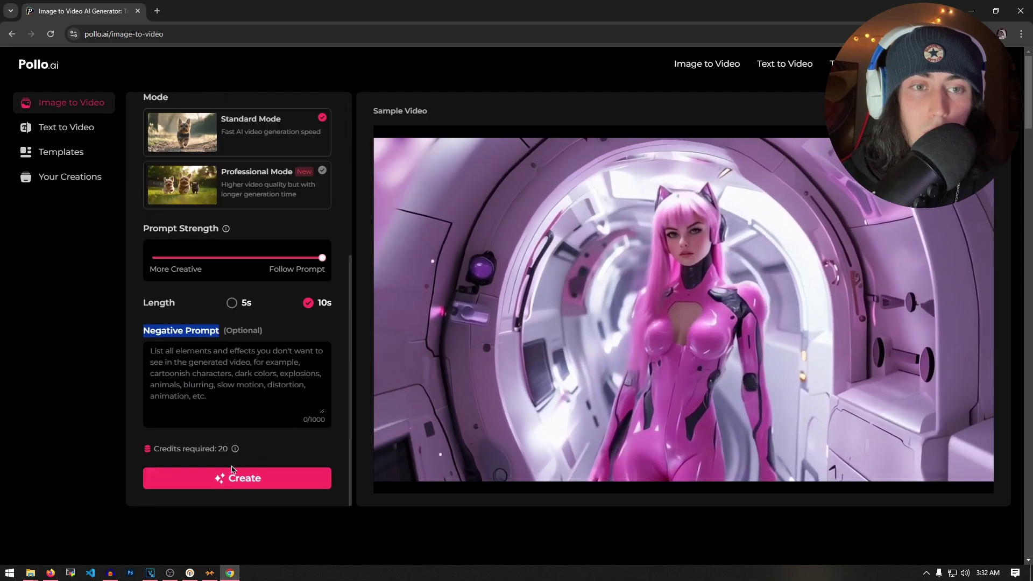
click(225, 486)
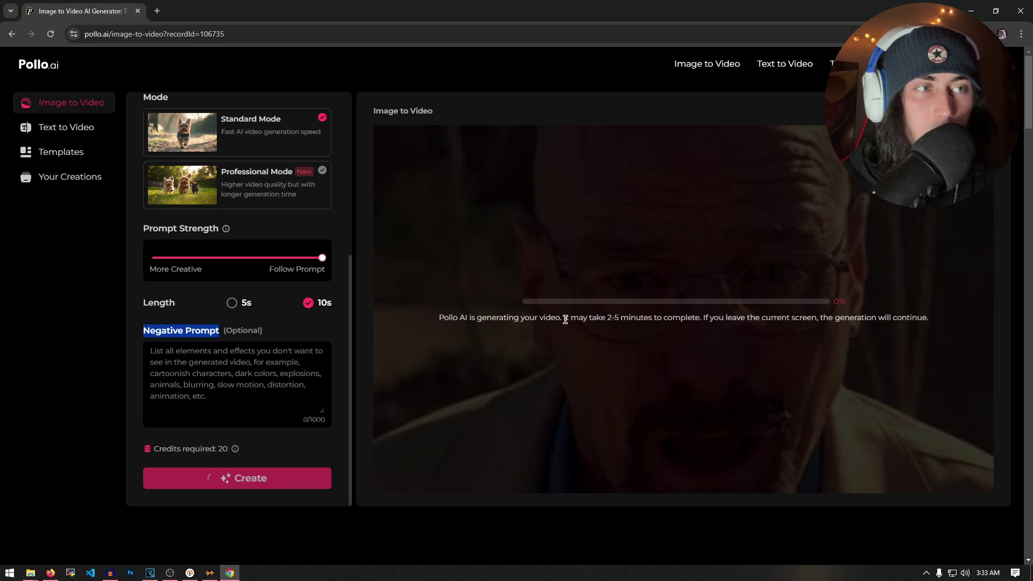
Step: Wait while the 10-second spaghetti clip from hank.jpg finishes generating
drag(601, 317, 656, 320)
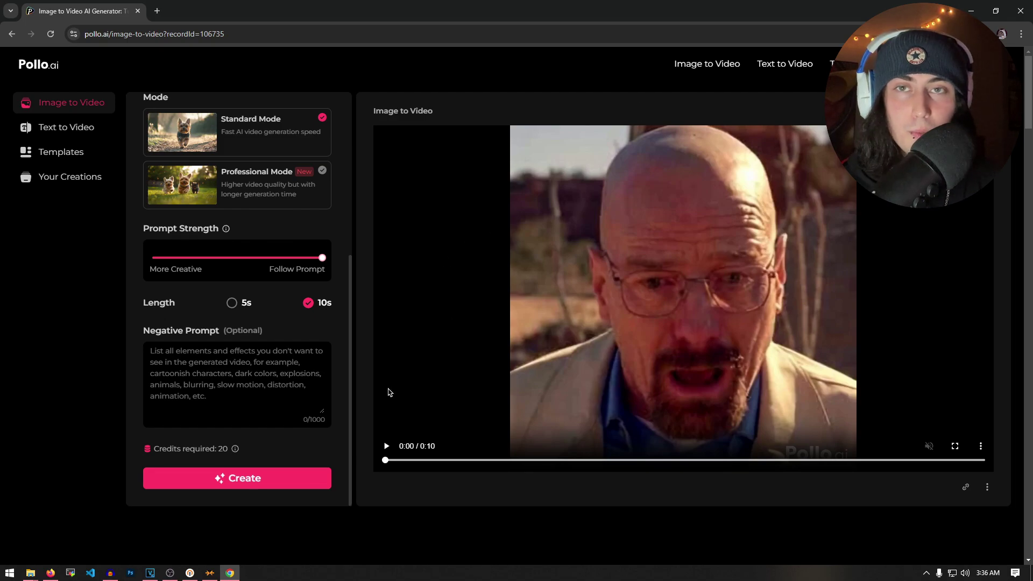
Step: Play and pause the spaghetti clip, then switch to the Text to Video generator
click(385, 445)
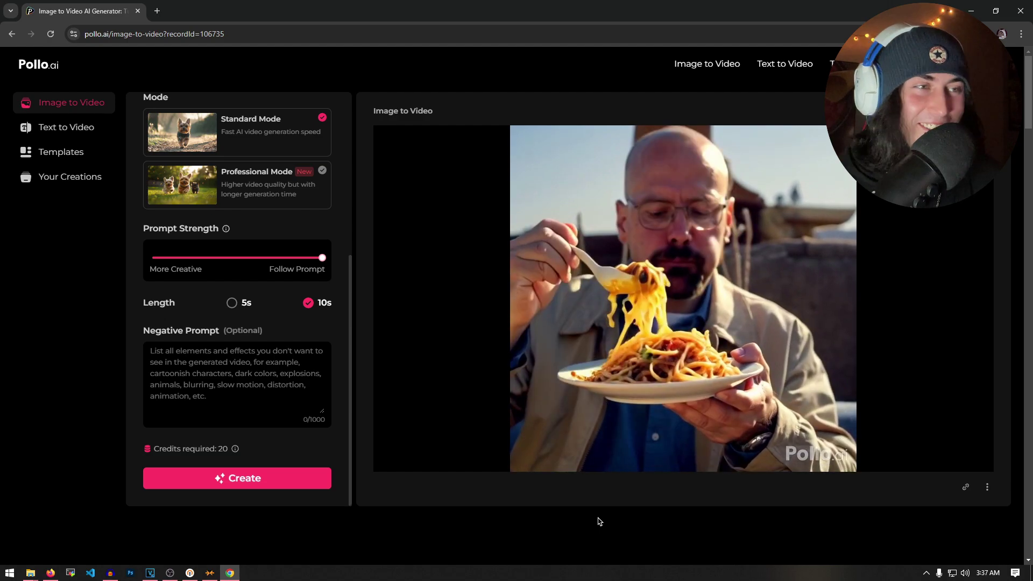
click(444, 281)
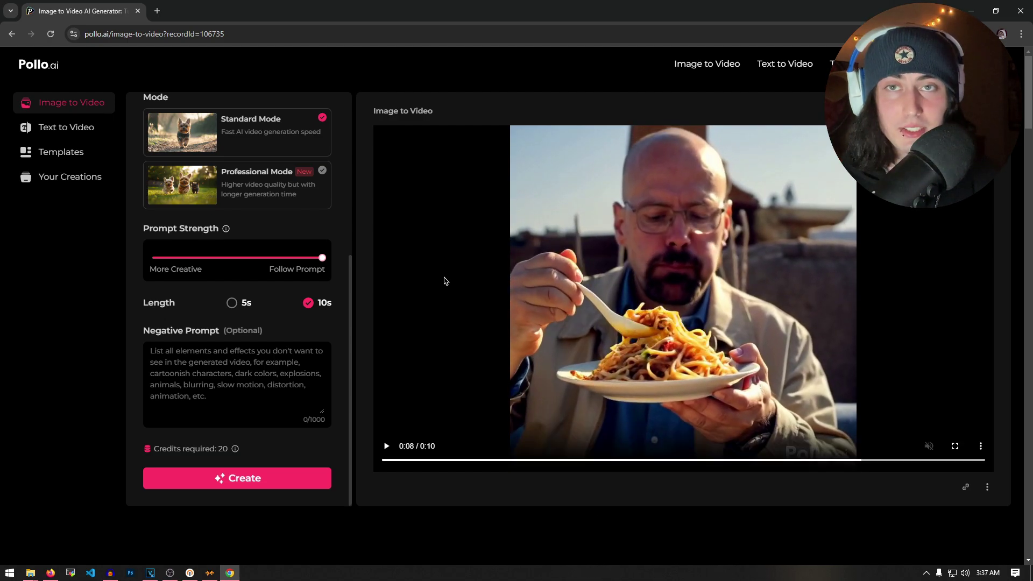
scroll(237, 242, up, 5)
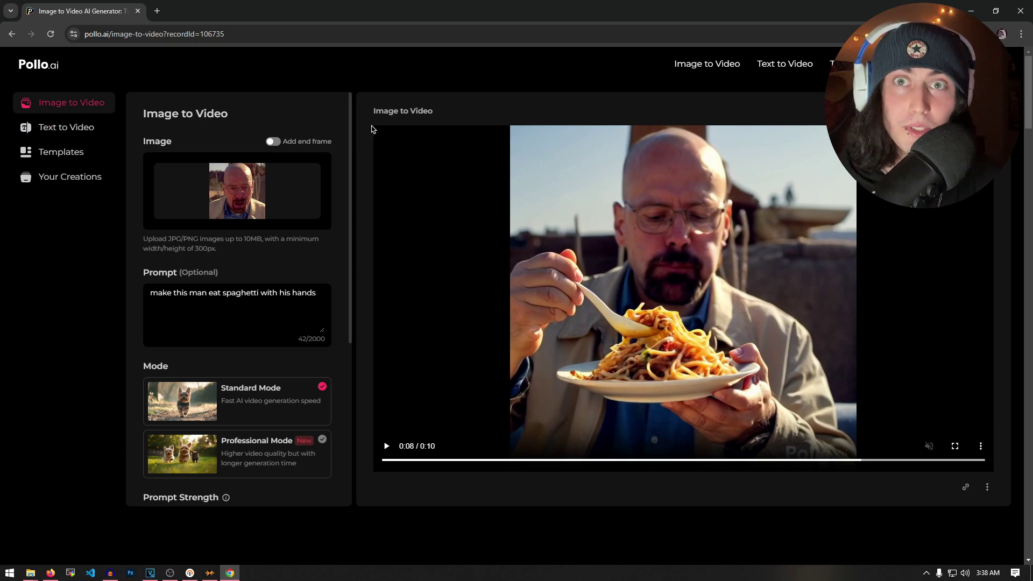
click(95, 129)
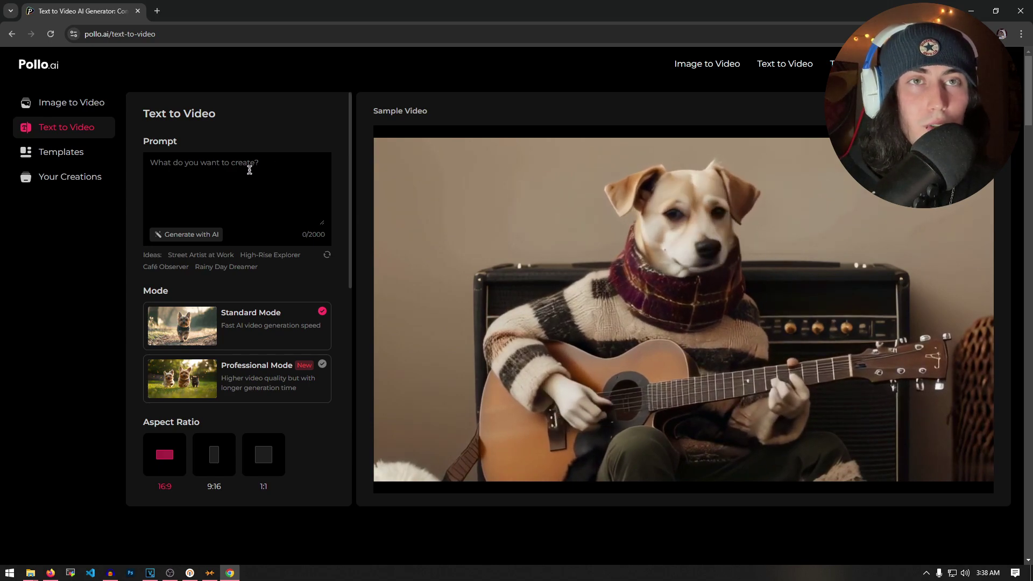
Step: Write the text-to-video prompt 'make me footage of a guy hacking'
click(249, 170)
text(make me stock fo)
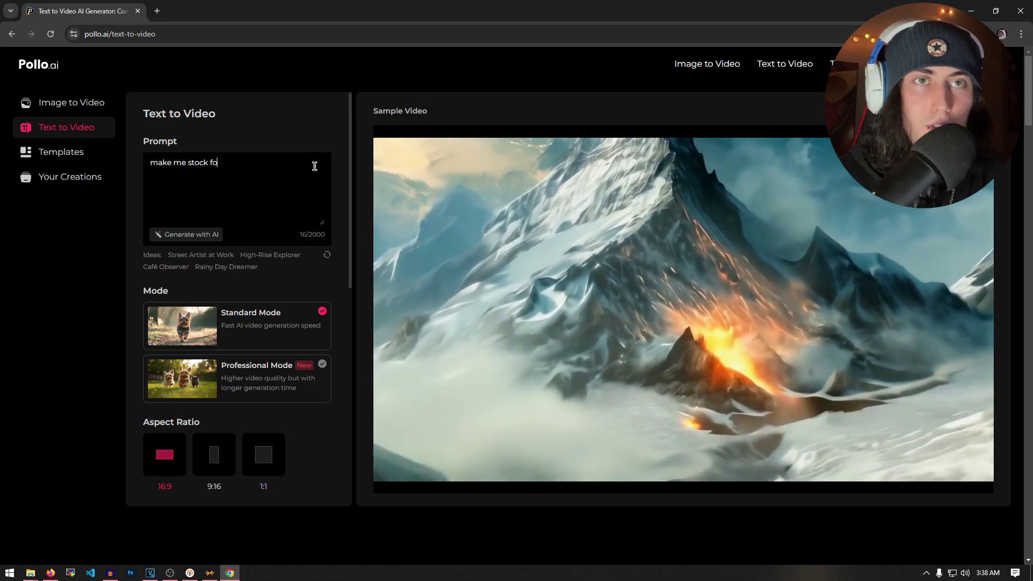
text(otage of a guy had)
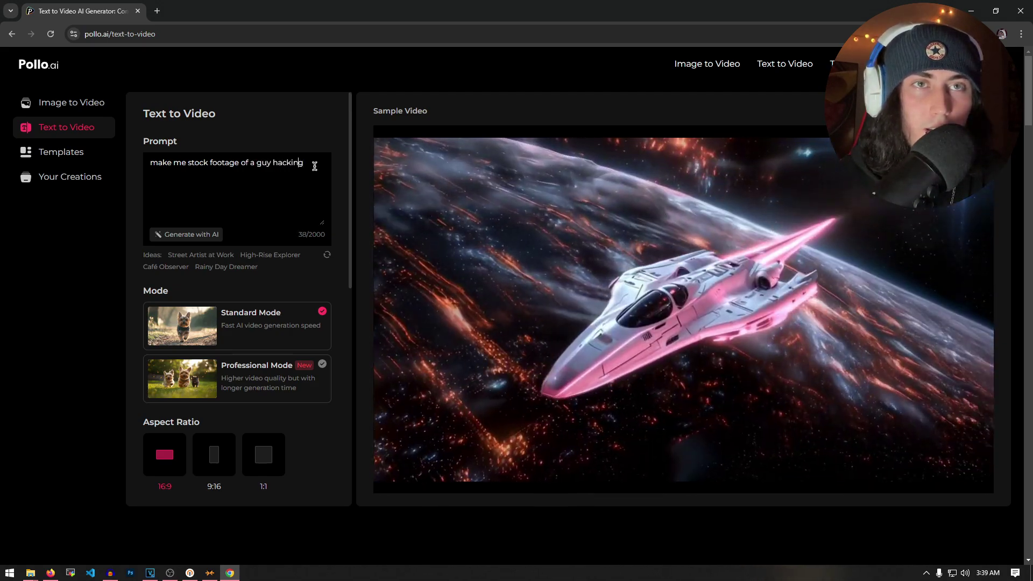
key(BackSpace)
key(BackSpace)
key(BackSpace)
key(BackSpace)
key(BackSpace)
key(BackSpace)
key(BackSpace)
key(BackSpace)
key(BackSpace)
key(BackSpace)
key(BackSpace)
key(BackSpace)
key(BackSpace)
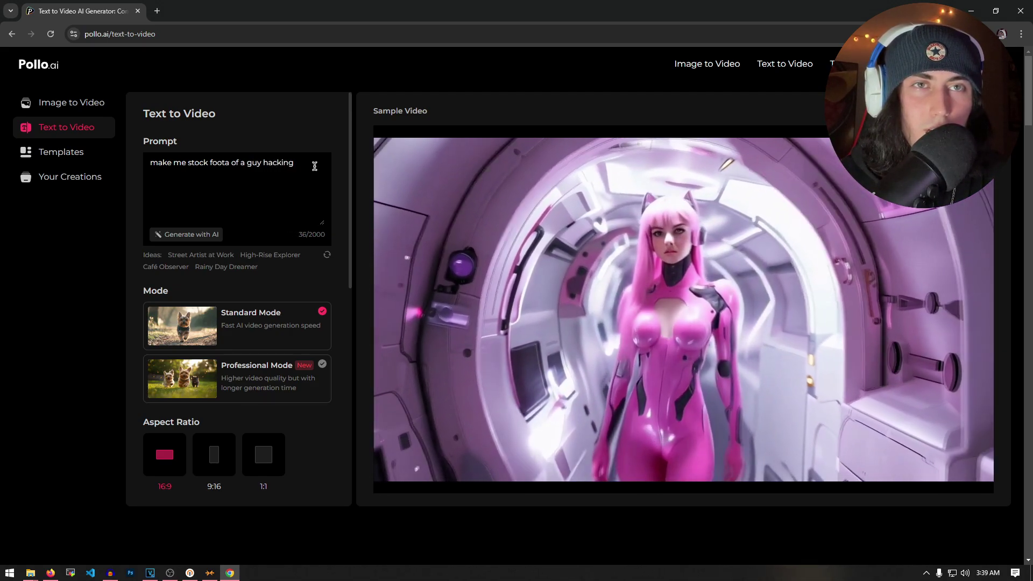
text(footage)
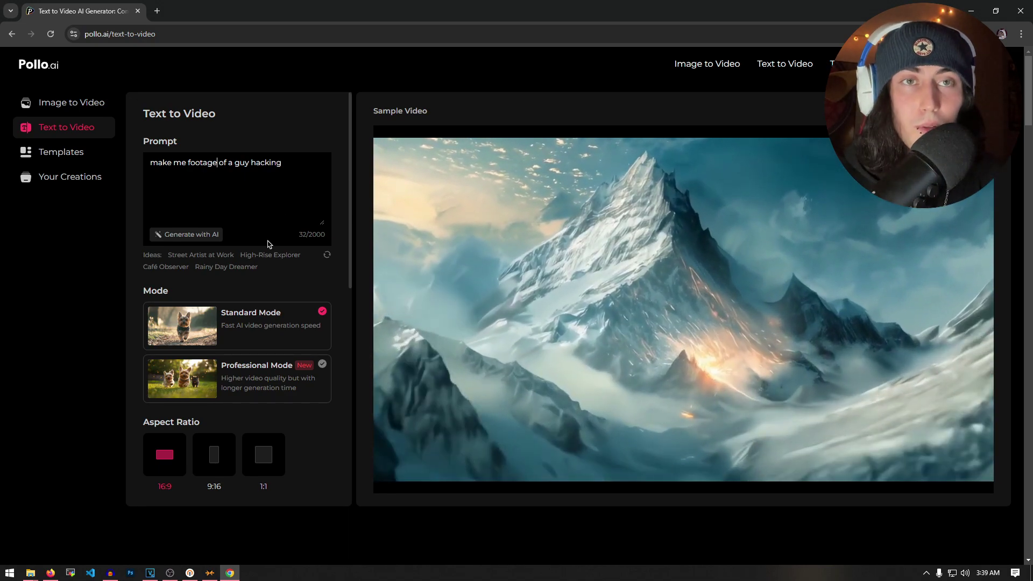
Step: Lower the Prompt Strength to about 20%
scroll(284, 172, down, 3)
scroll(172, 262, down, 1)
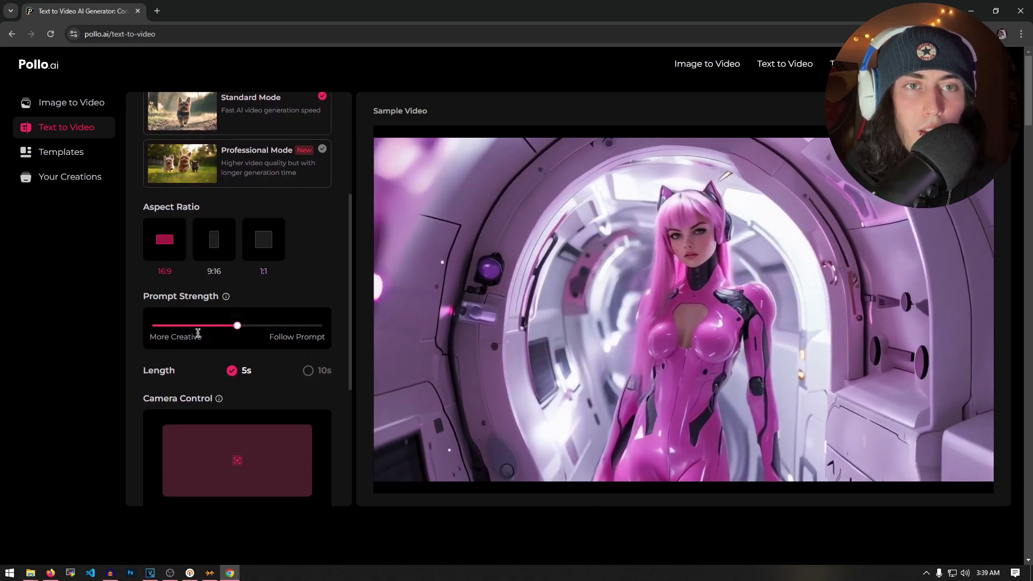
drag(236, 326, 213, 330)
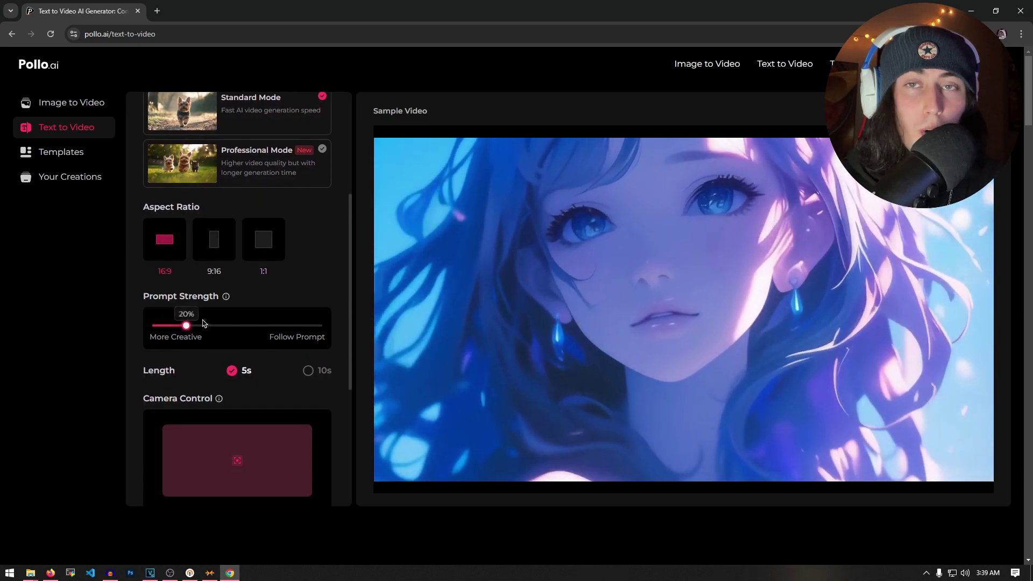
scroll(266, 306, up, 4)
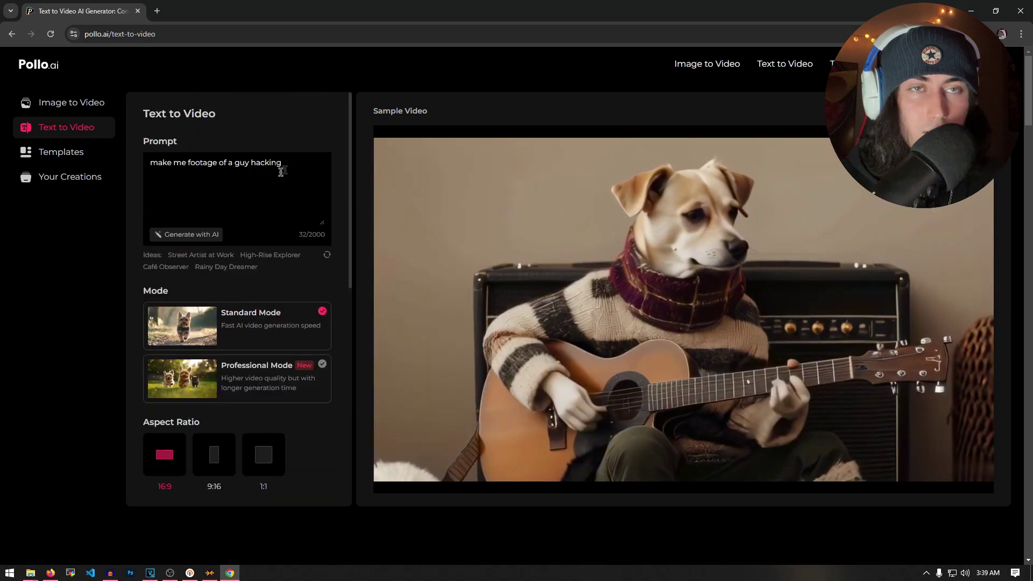
drag(277, 170, 139, 170)
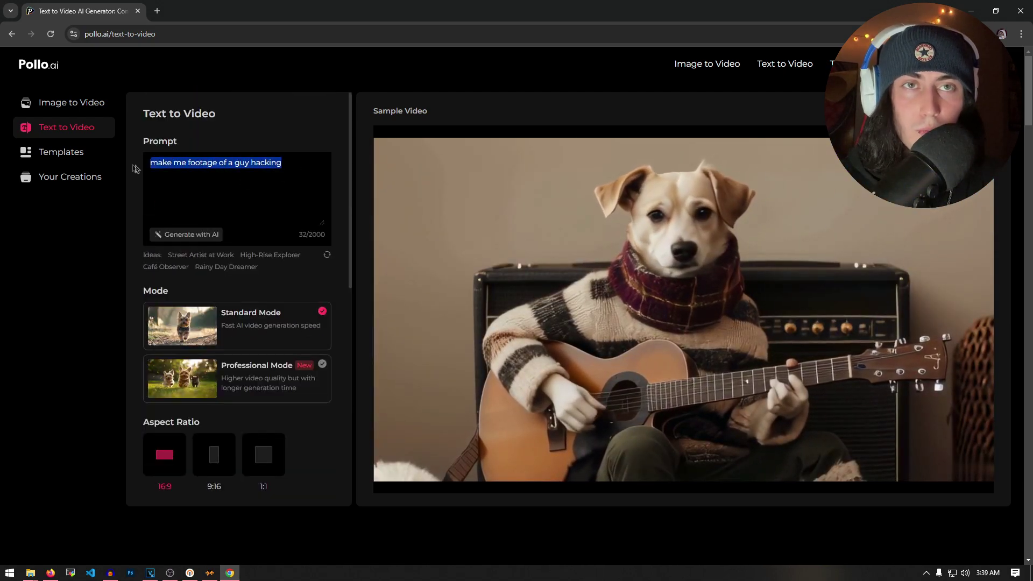
scroll(175, 175, down, 6)
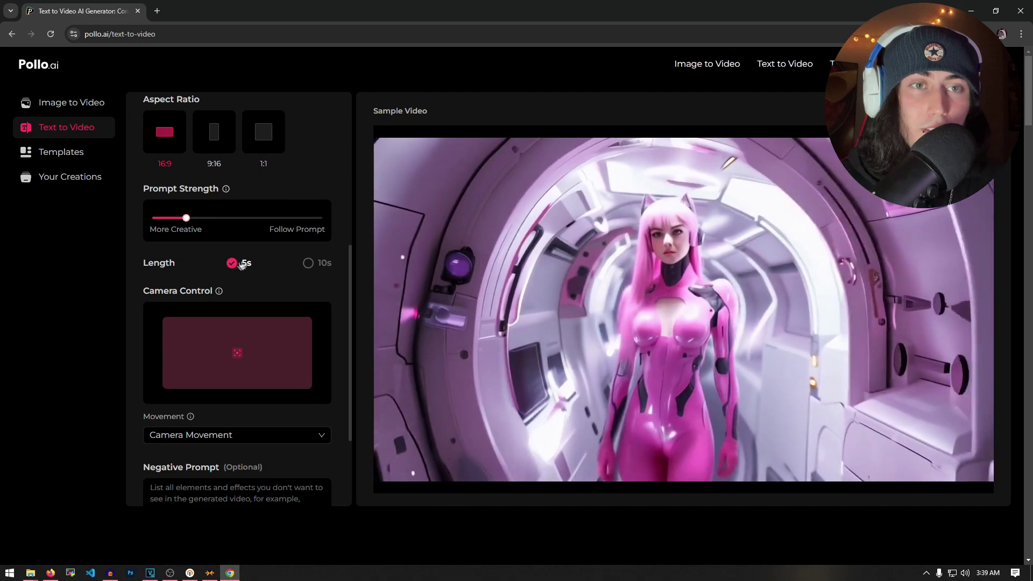
Step: Set camera movement to Zoom at 23 and generate the hacking clip
scroll(237, 266, down, 2)
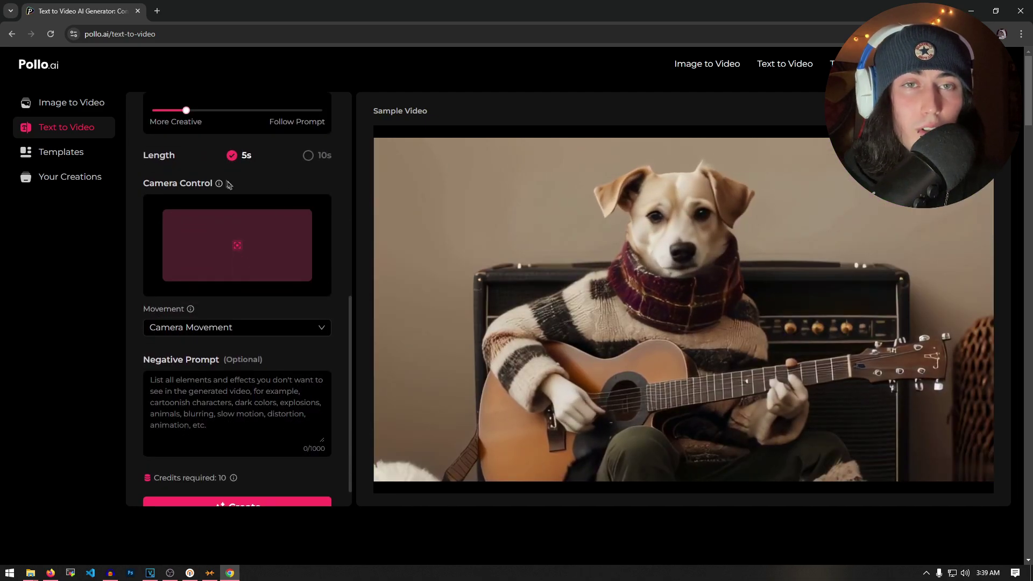
click(229, 329)
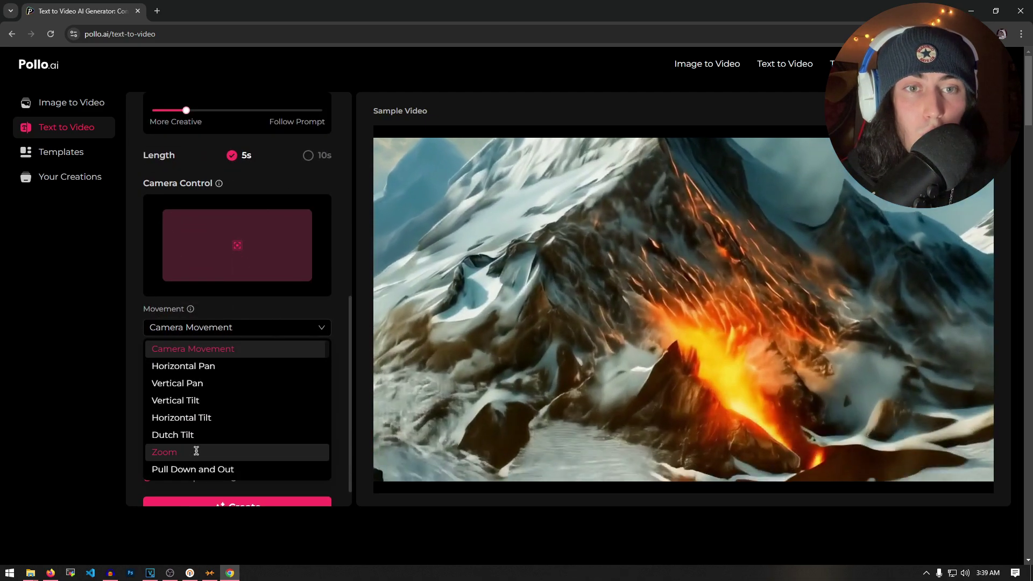
click(164, 451)
drag(218, 350, 237, 353)
scroll(238, 353, down, 1)
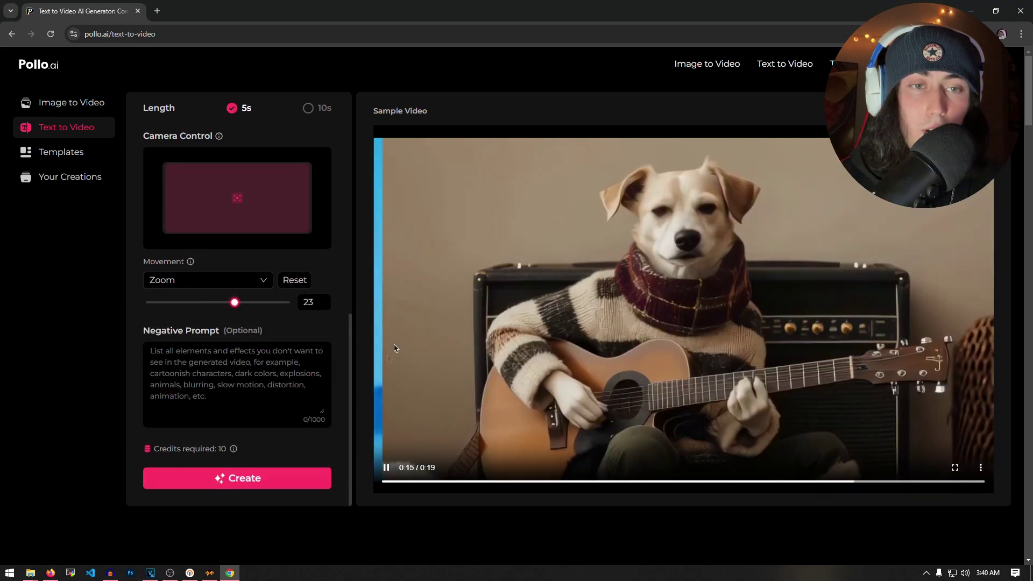
click(257, 479)
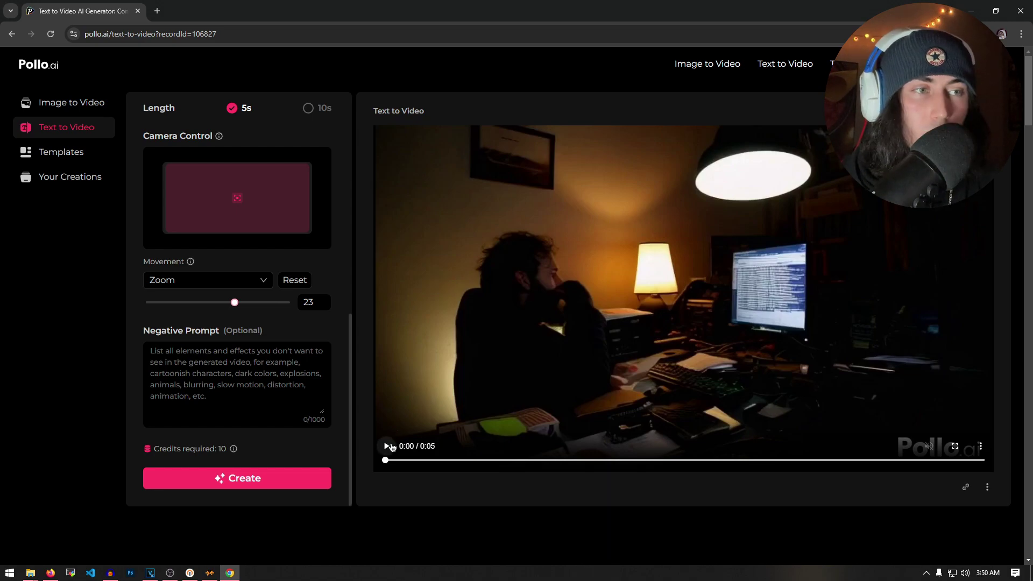
Step: Play and pause the hacking clip a few times, then open the Templates gallery
click(387, 446)
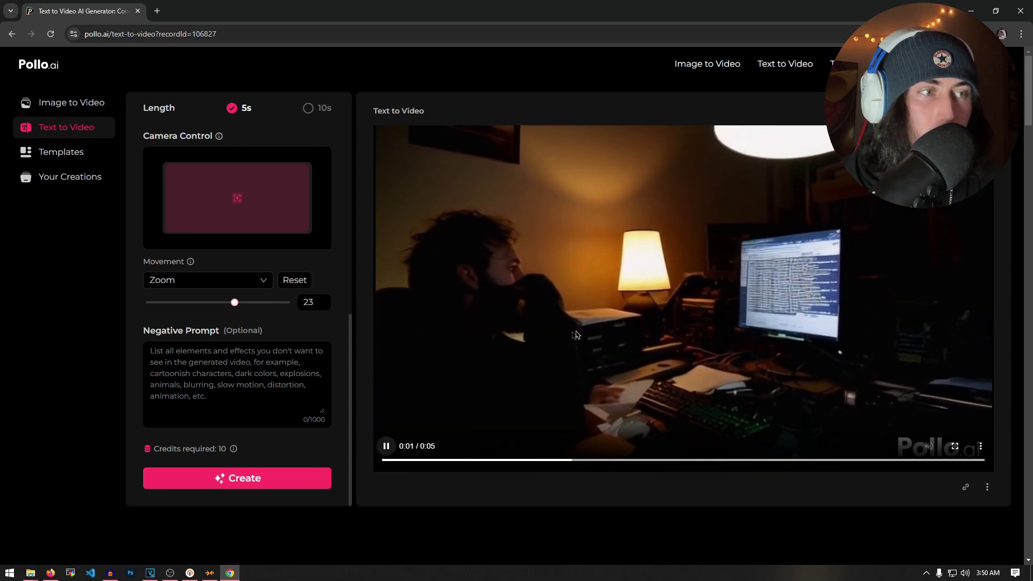
click(386, 446)
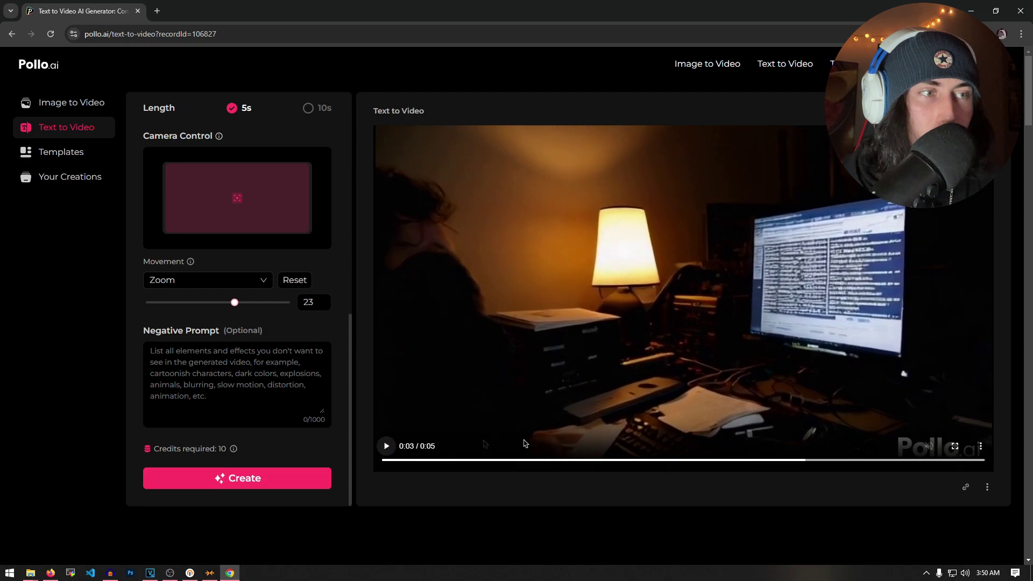
click(647, 442)
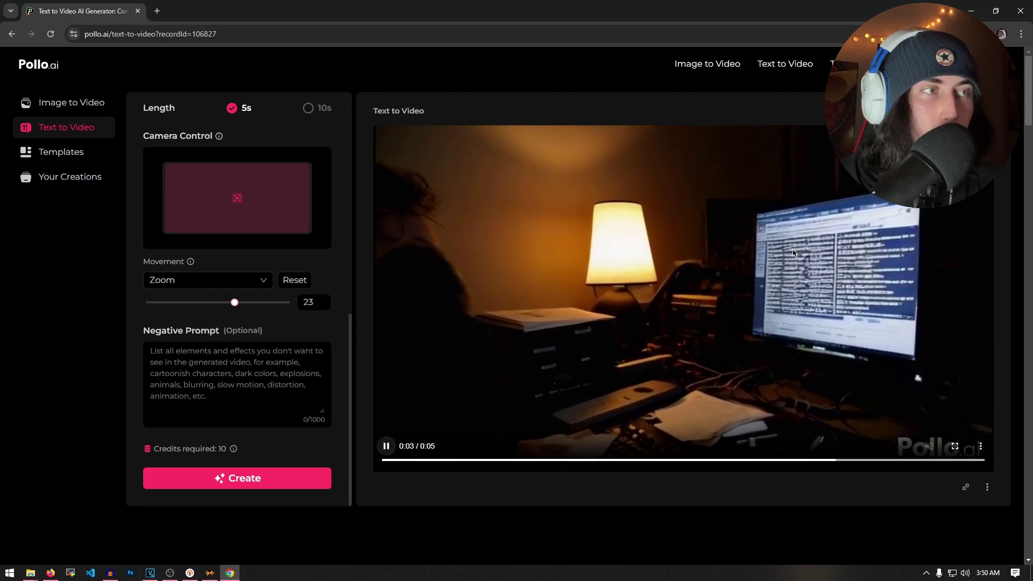
click(592, 332)
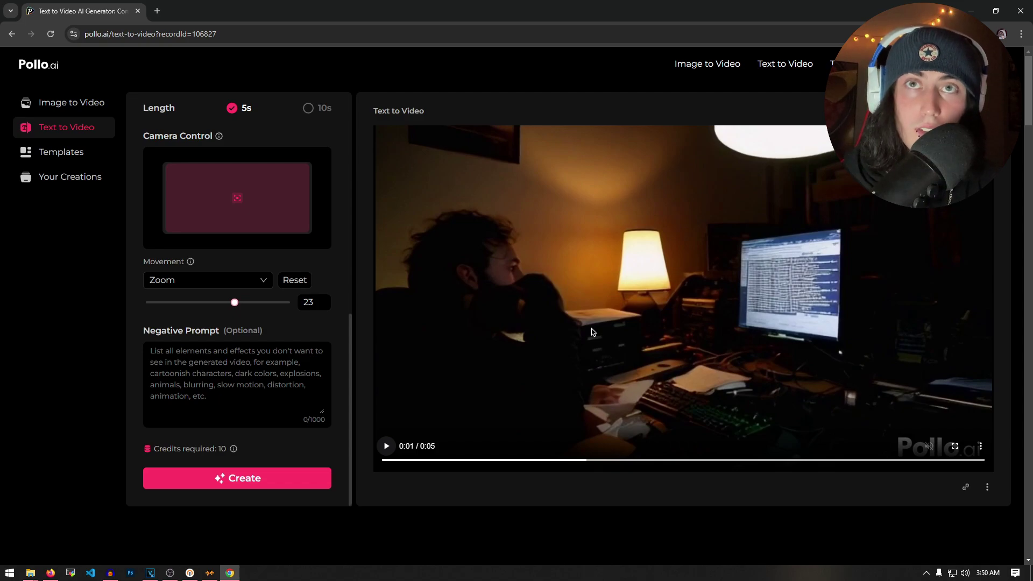
click(661, 280)
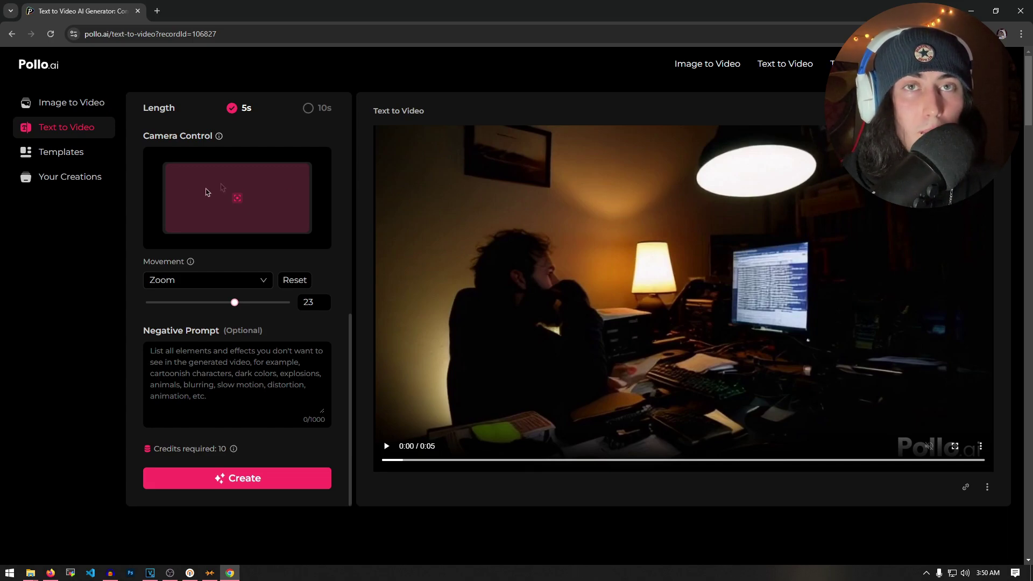
click(74, 162)
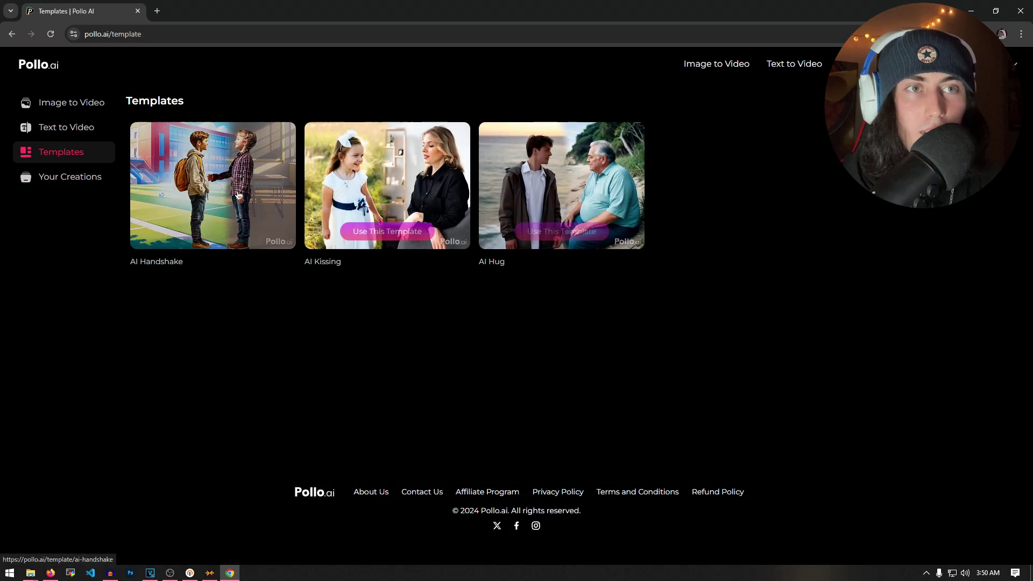
Step: Start the AI Handshake template with the two hazmat-suit men photo, cropped to full width
mouse_move(220, 232)
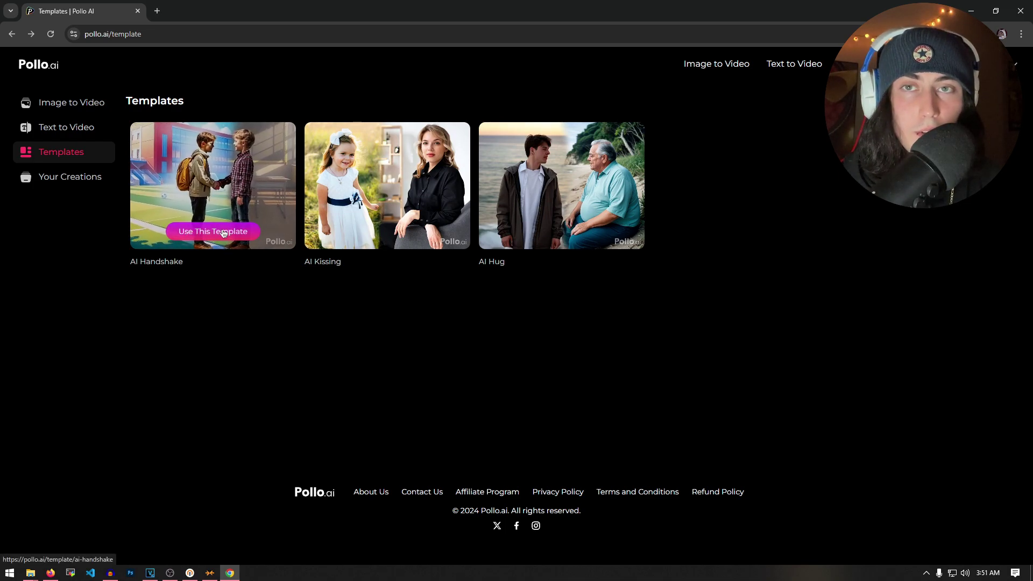
click(223, 232)
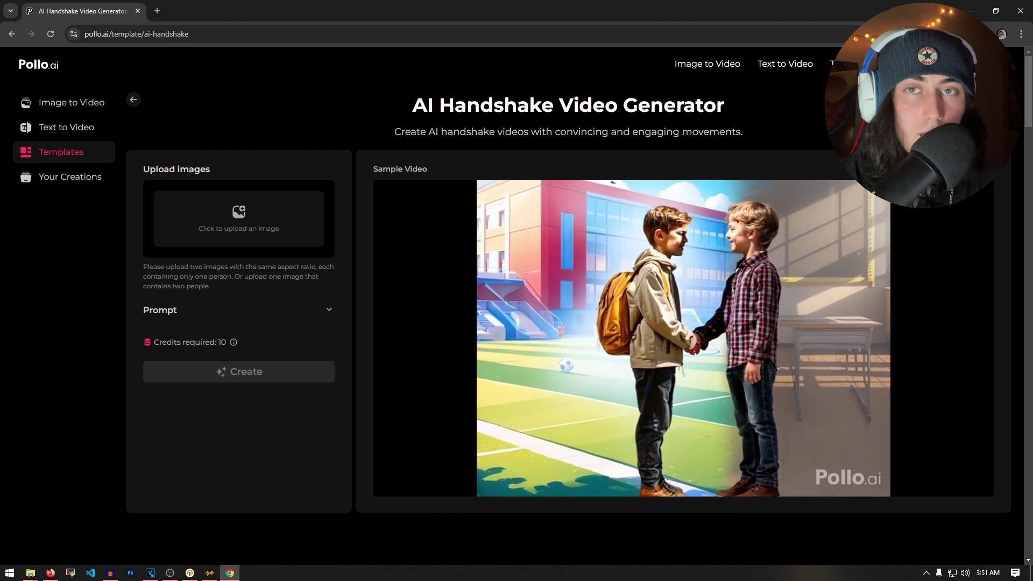
drag(379, 215, 240, 218)
drag(499, 379, 554, 373)
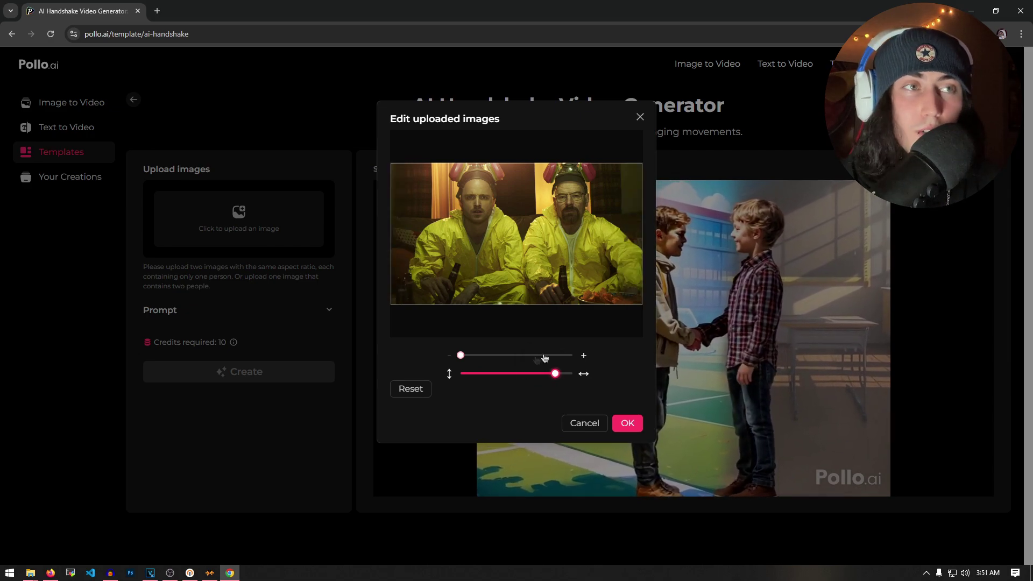
click(626, 423)
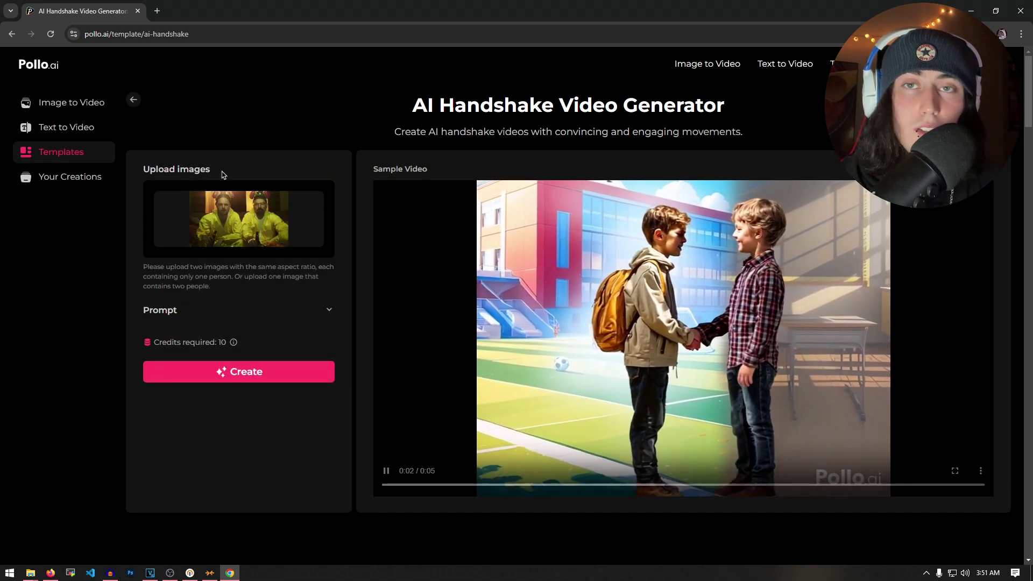
Step: Generate the 5-second handshake clip of the hazmat-suited men and play it
click(245, 373)
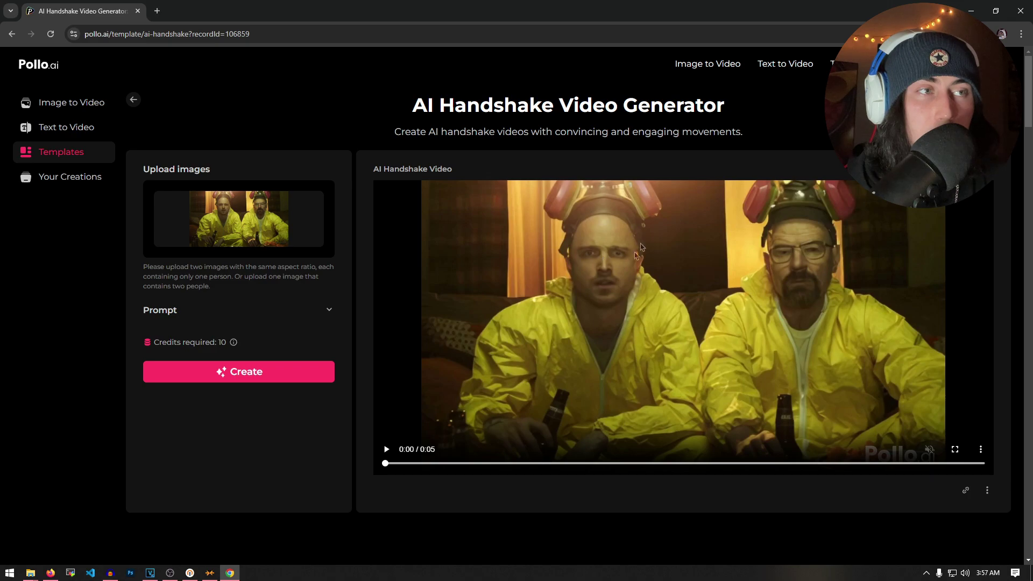
click(594, 288)
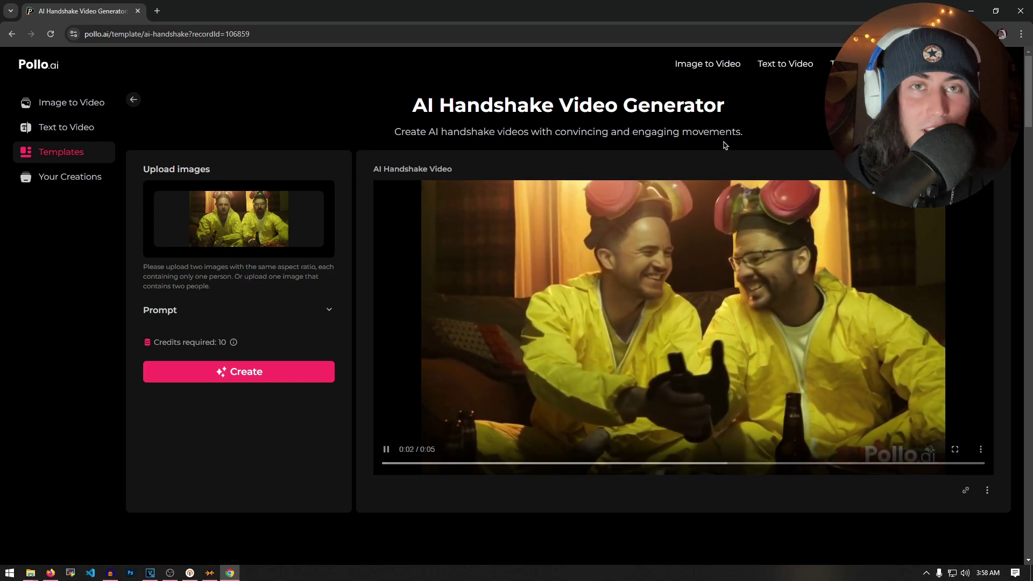
Step: Open Your Creations and check the programming video's download options without downloading
click(92, 179)
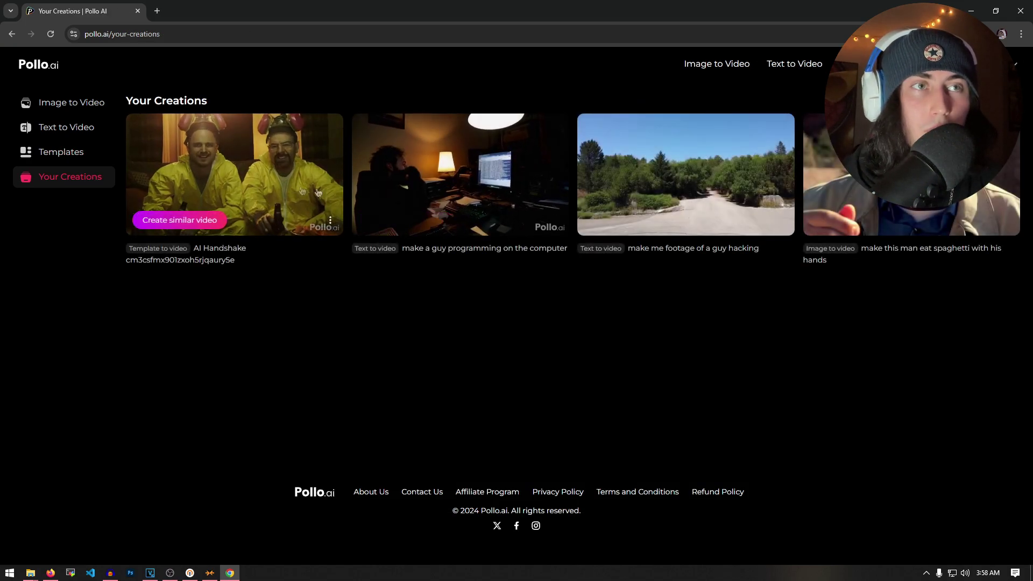
click(556, 221)
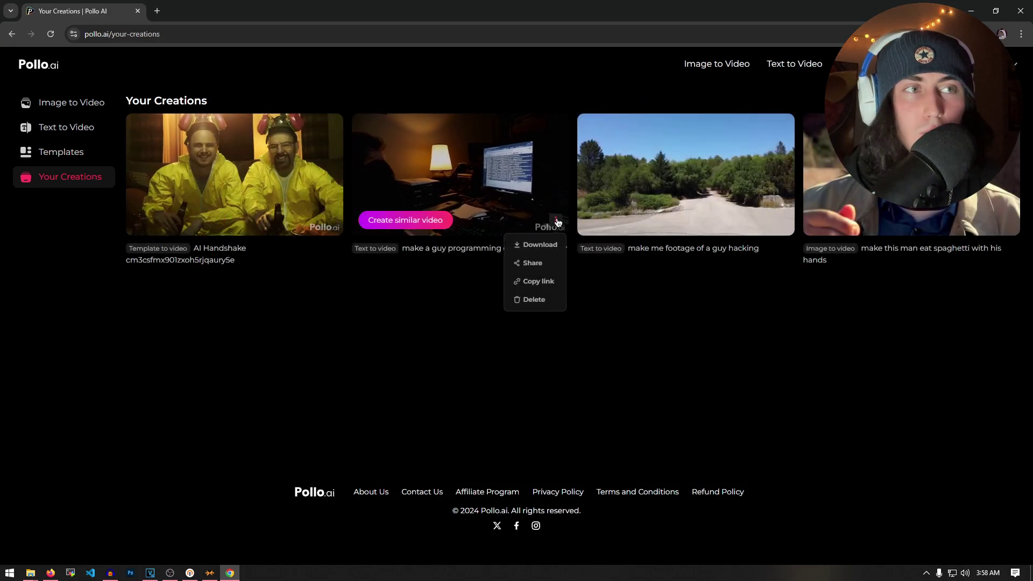
click(558, 228)
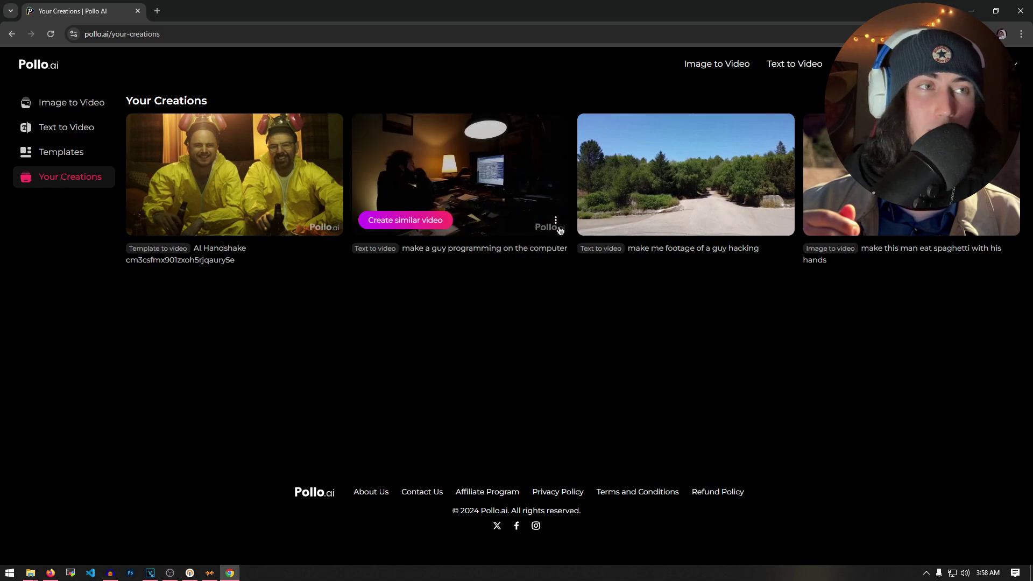
click(554, 230)
click(554, 225)
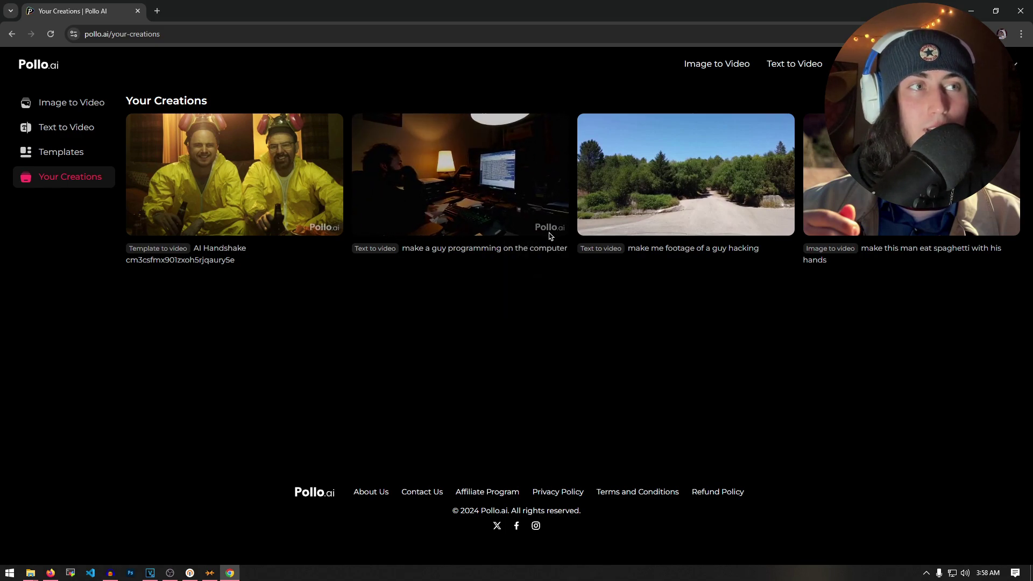
click(556, 223)
mouse_move(552, 245)
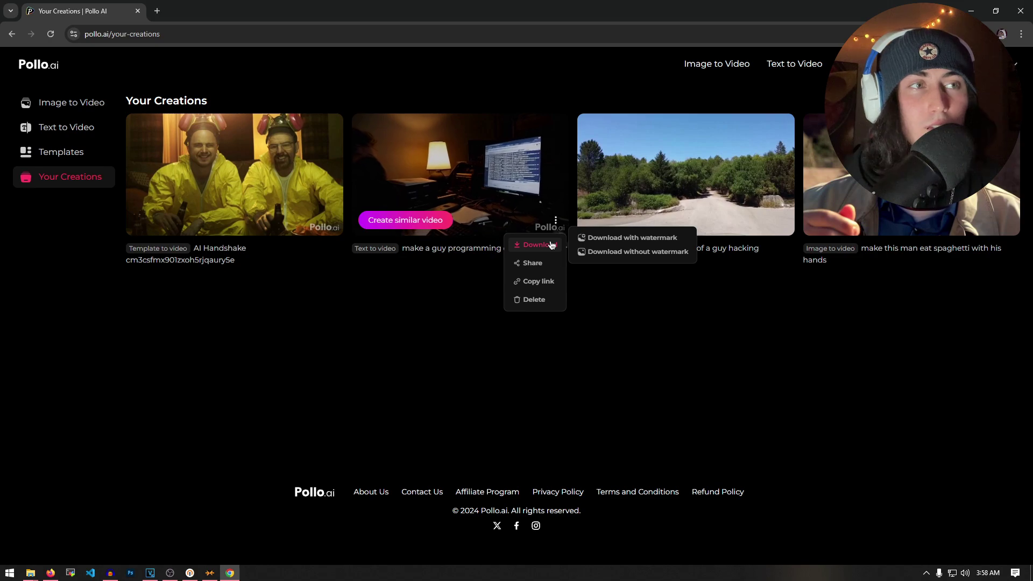
click(638, 251)
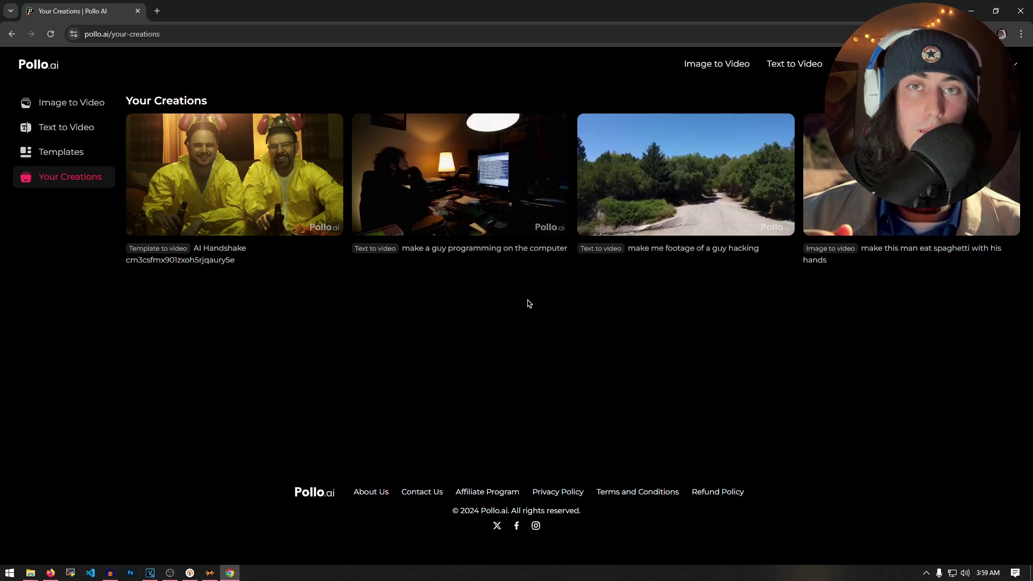